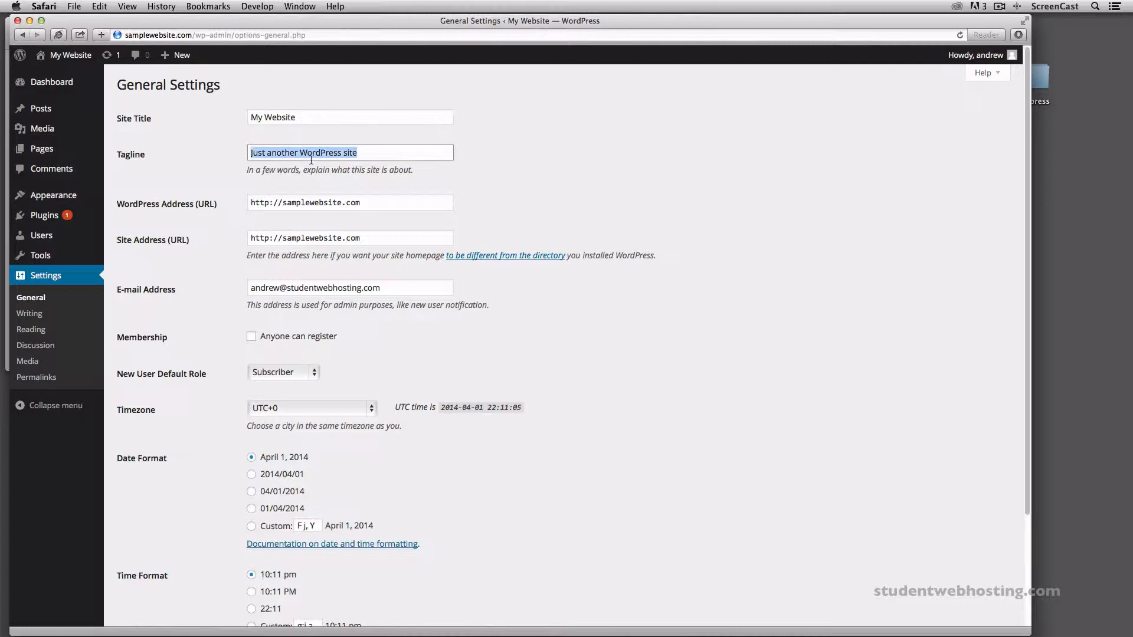
Look over the site title and tagline in the General Settings
click(302, 121)
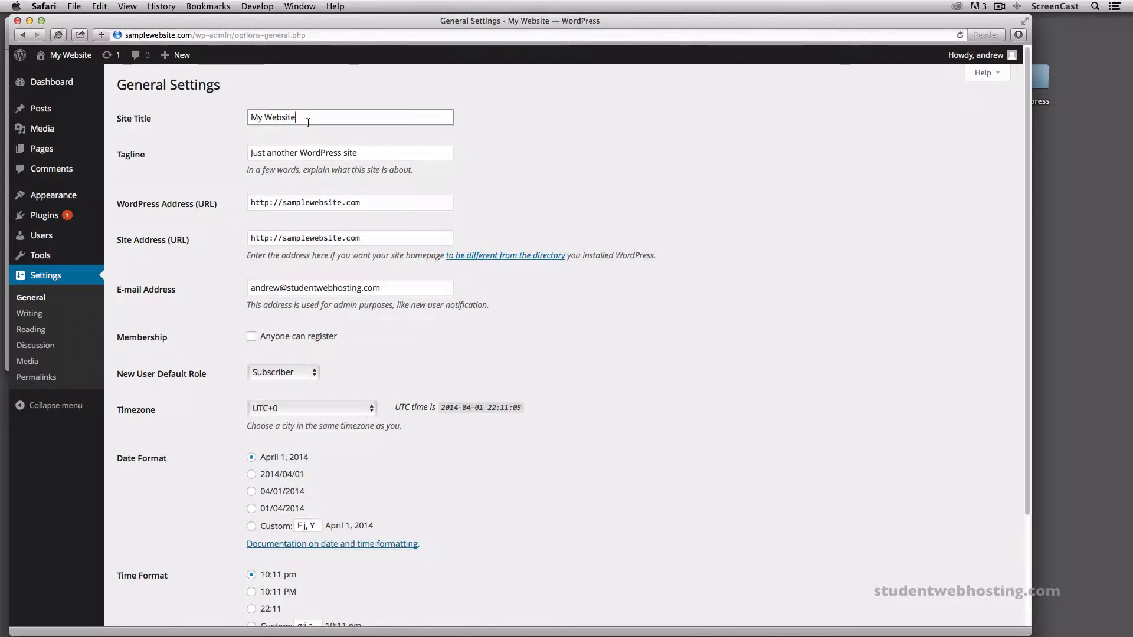
drag(361, 153, 246, 153)
drag(307, 118, 235, 118)
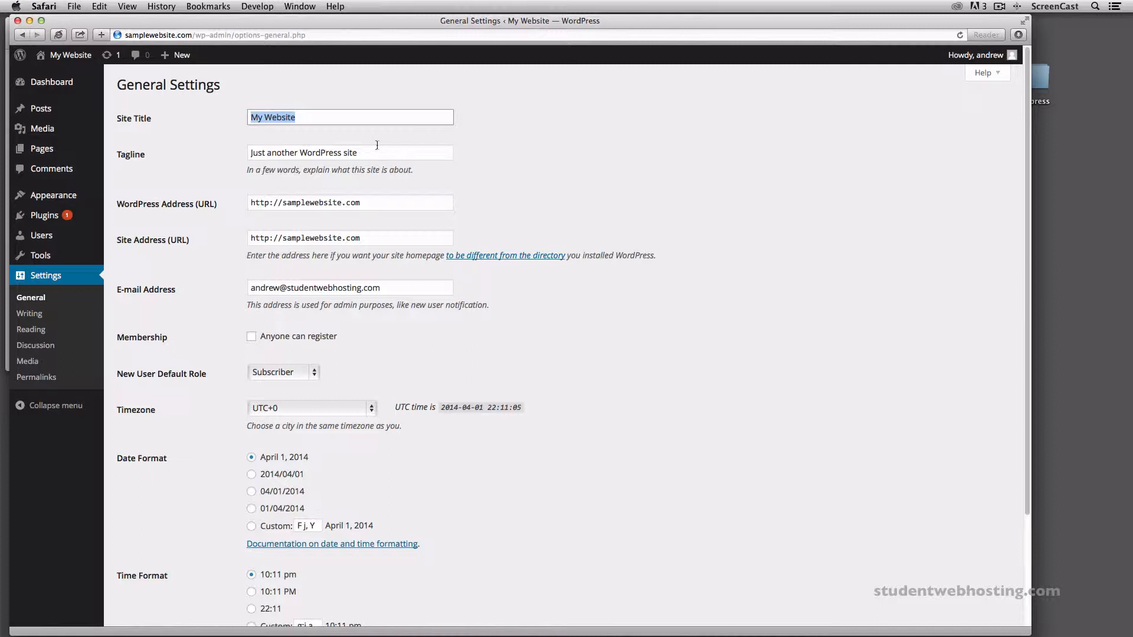
key(Tab)
click(311, 119)
drag(311, 119, 257, 125)
drag(361, 155, 263, 154)
Examine the WordPress address and the site address in the General Settings
click(389, 200)
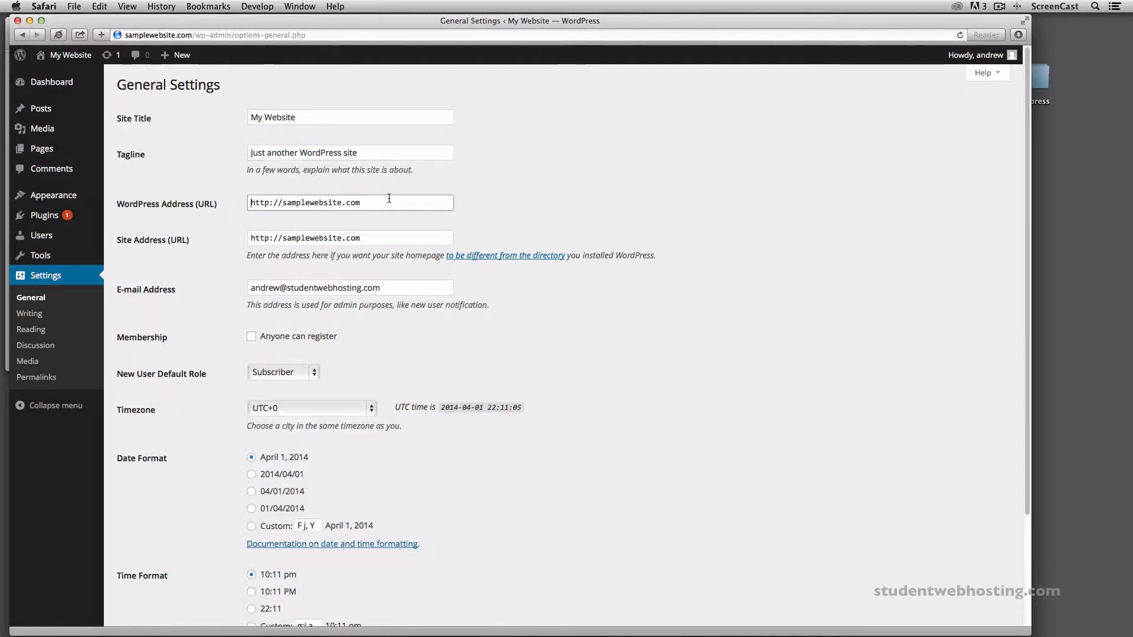
scroll(208, 212, down, 1)
drag(251, 185, 363, 183)
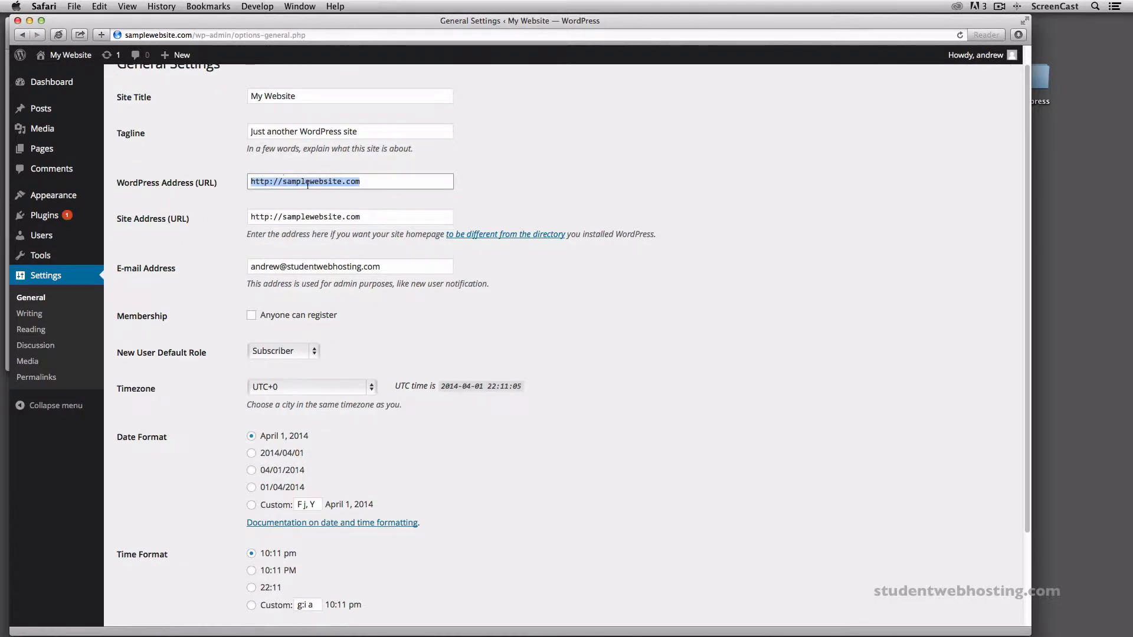
drag(252, 217, 375, 218)
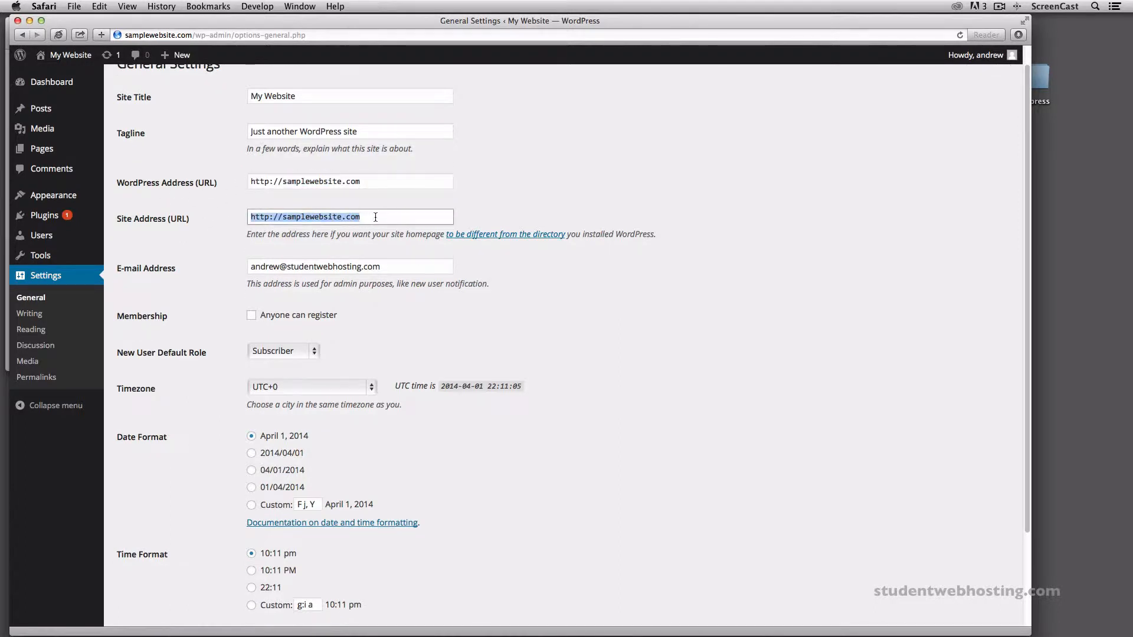
scroll(378, 227, down, 1)
scroll(382, 230, down, 1)
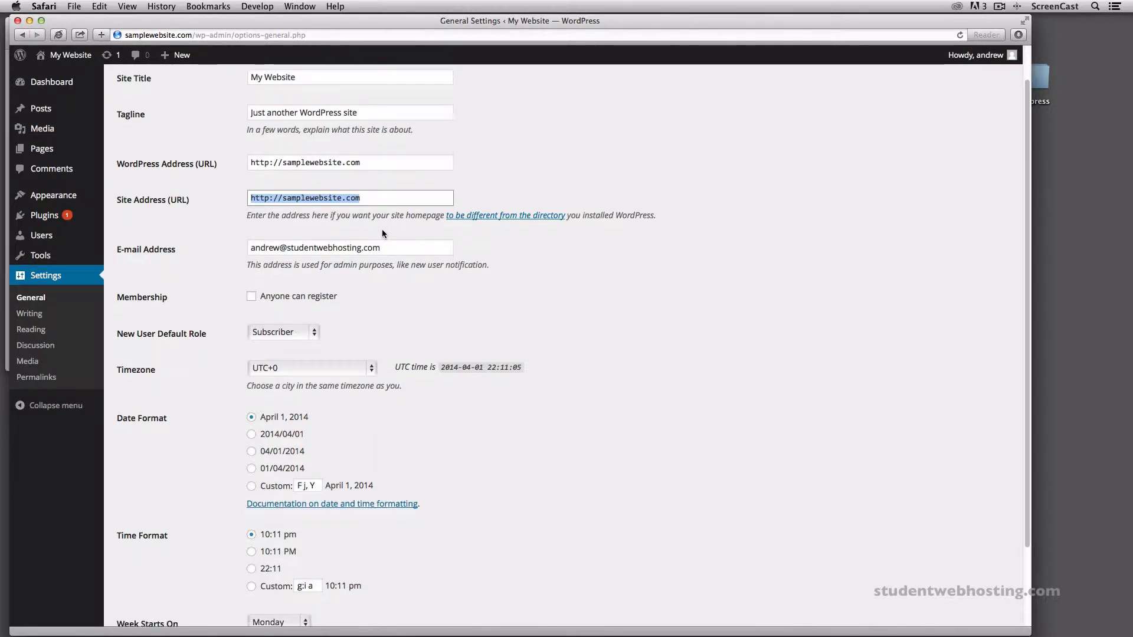
Try appending /blog to the WordPress address, and remove the addition again
click(371, 164)
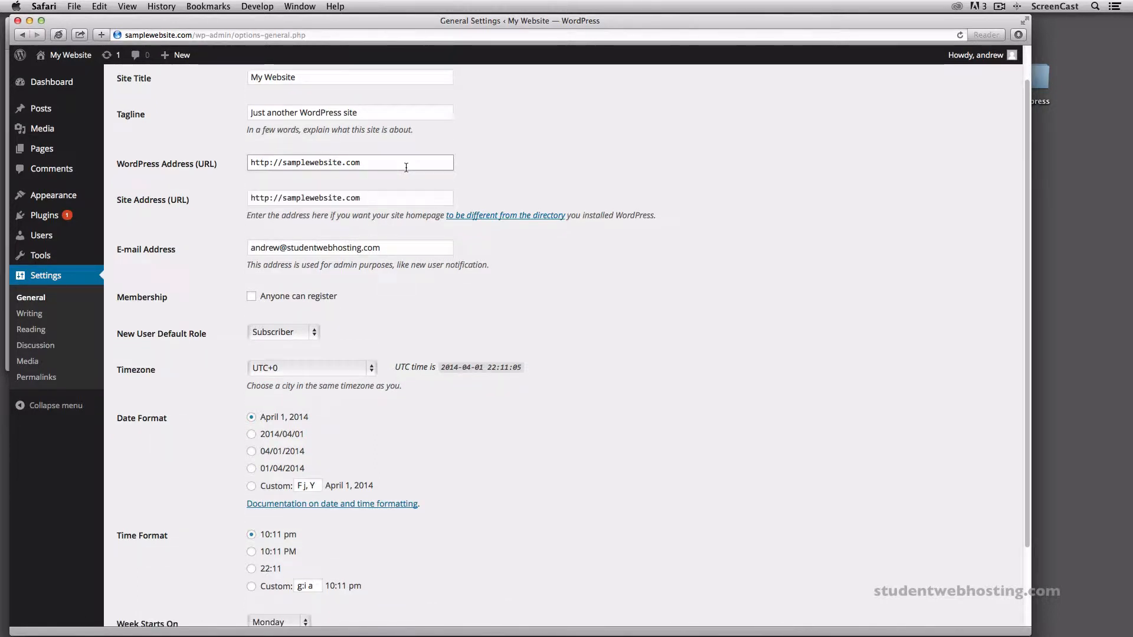
text(/blog)
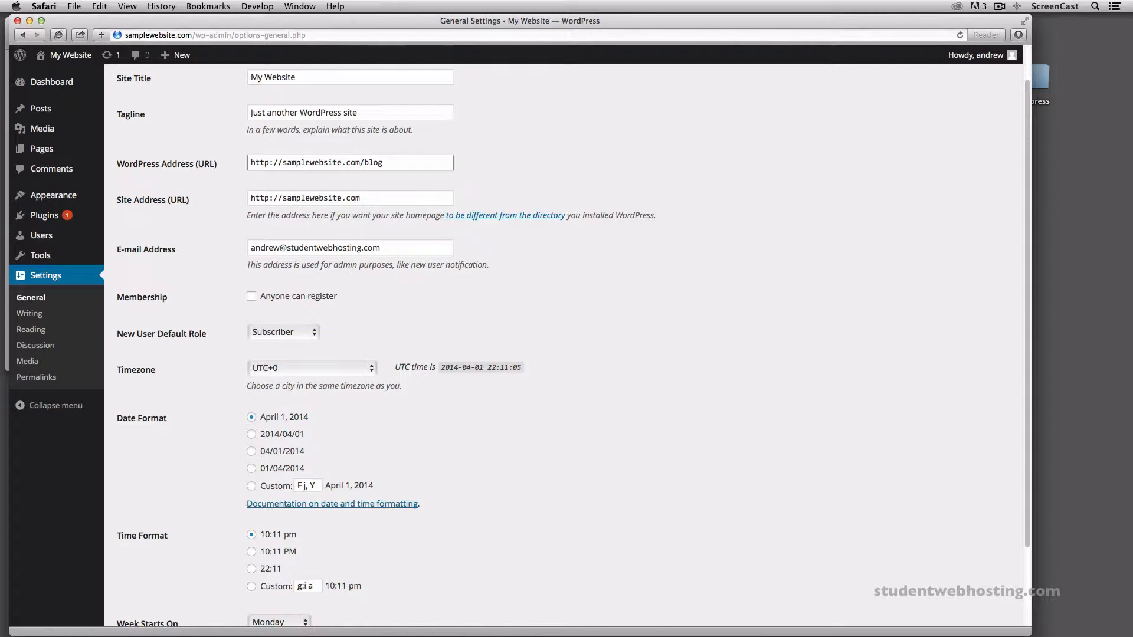
key(BackSpace)
key(BackSpace)
key(BackSpace)
key(BackSpace)
key(BackSpace)
Try switching on the membership option that lets anyone register, and switch it off again
scroll(330, 247, down, 1)
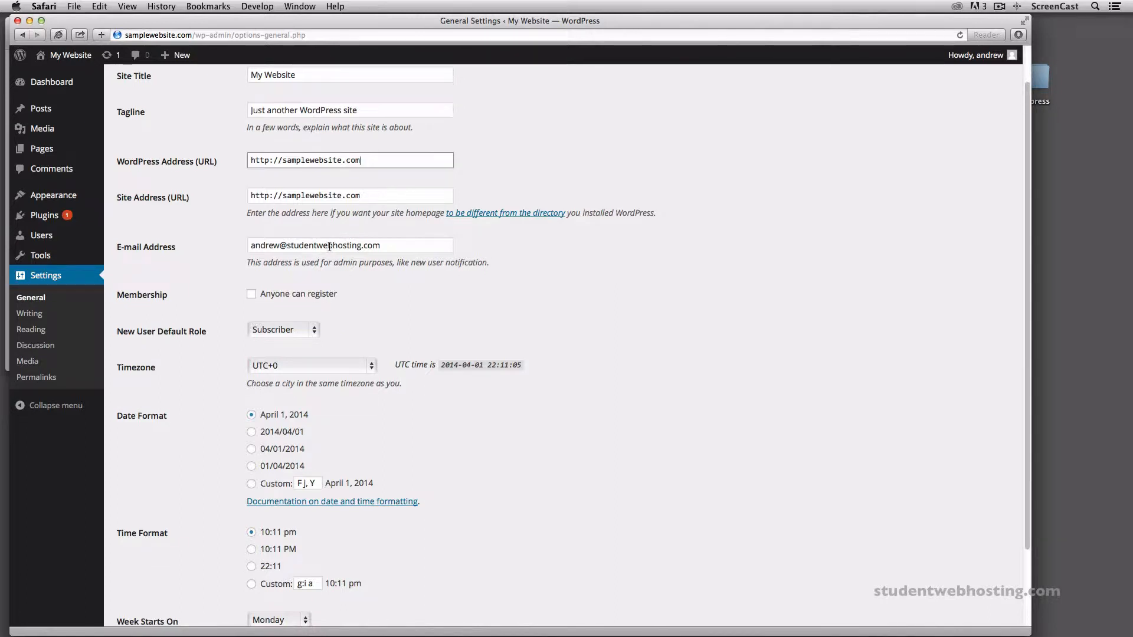
scroll(298, 272, down, 2)
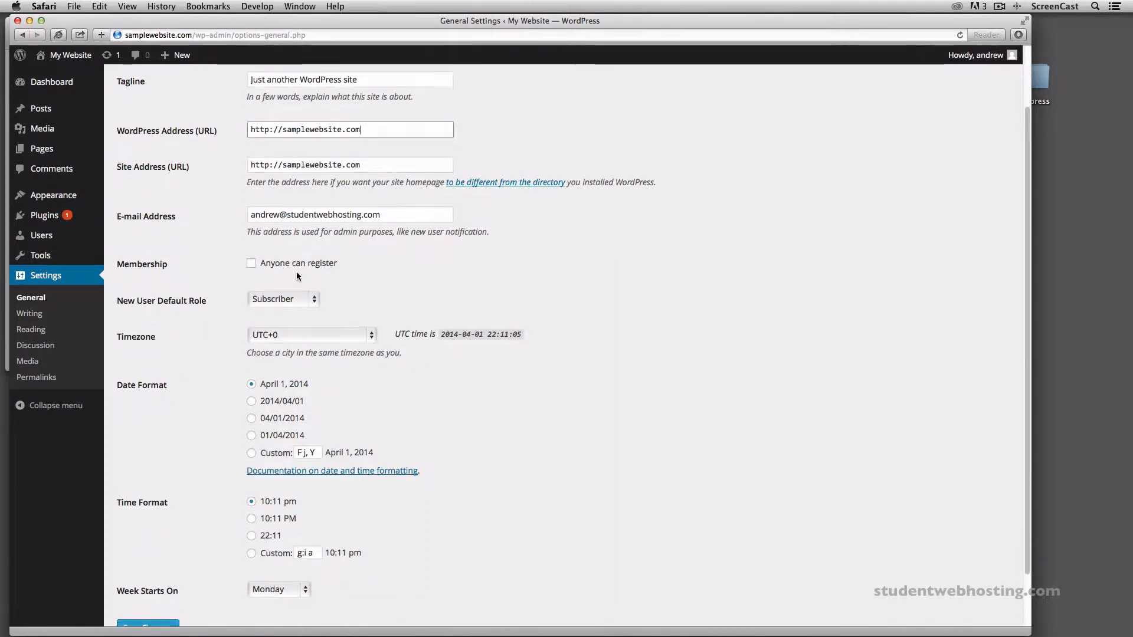
click(252, 265)
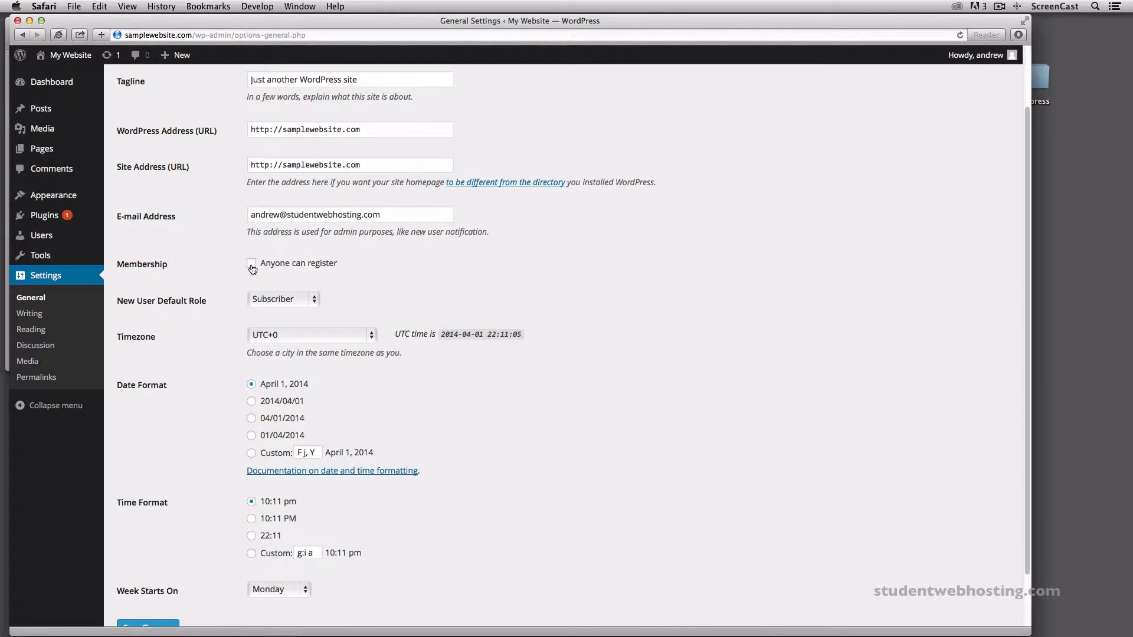
click(252, 264)
scroll(215, 293, down, 2)
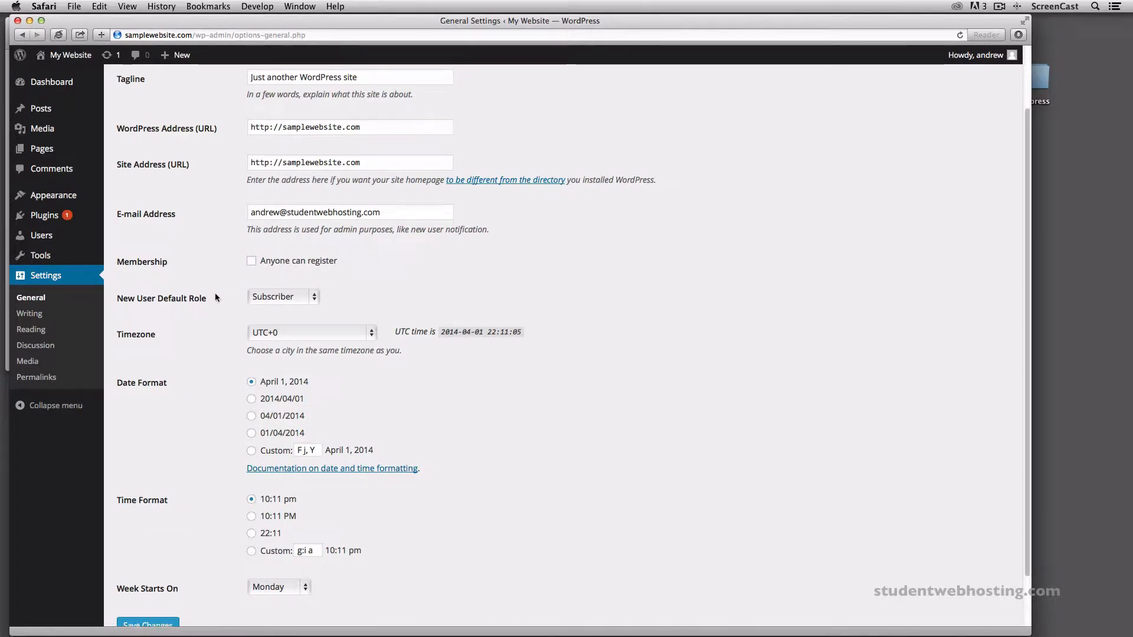
Examine the choices offered for the new user default role and the timezone
click(255, 271)
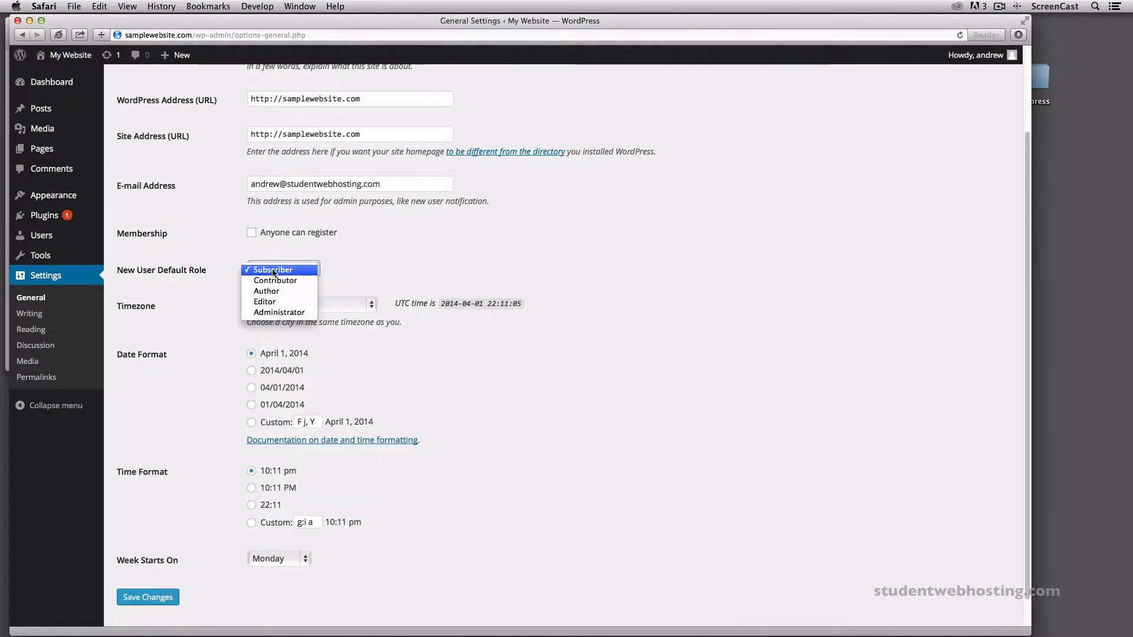
click(257, 273)
click(277, 269)
click(276, 270)
scroll(217, 289, down, 1)
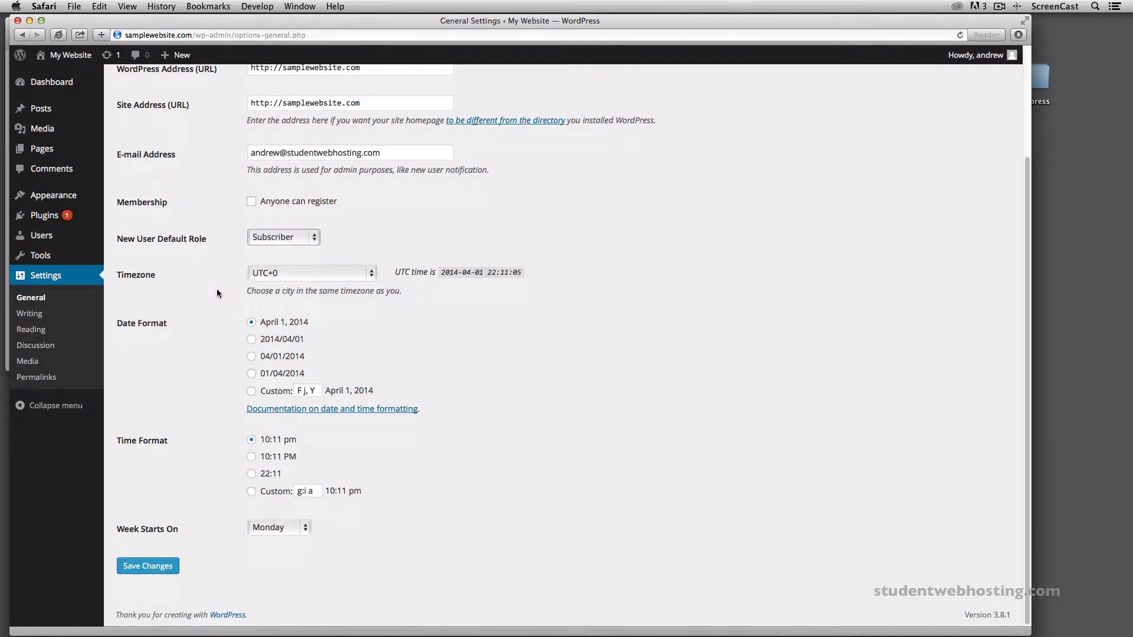
click(281, 274)
click(279, 274)
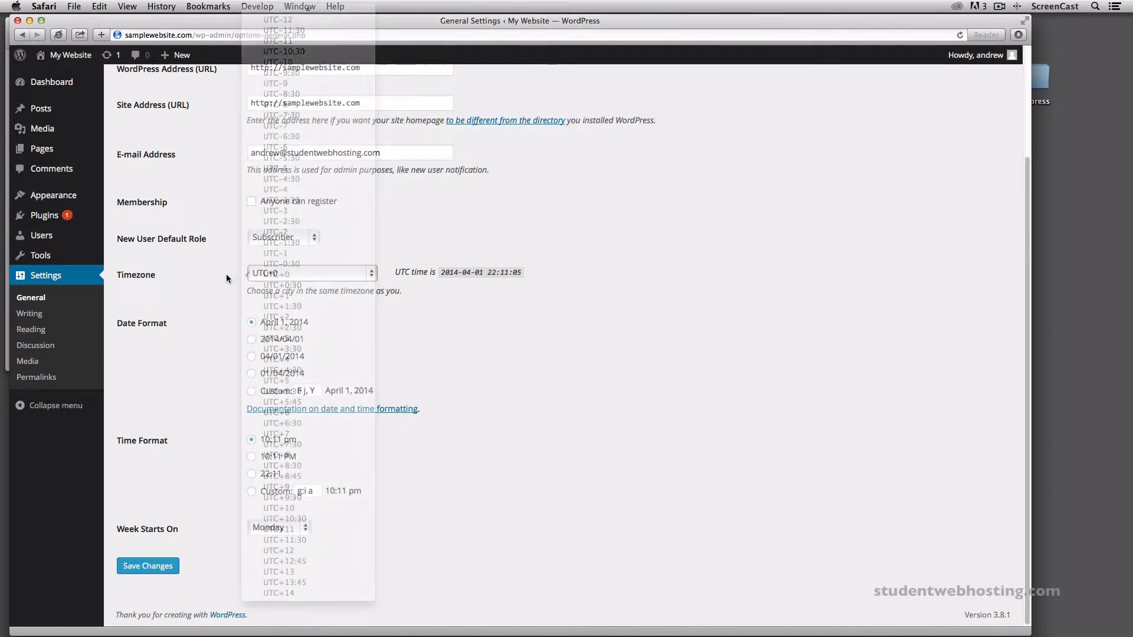
Try the 2014/04/01 and 04/01/2014 date formats, and go back to the April 1, 2014 format
click(251, 339)
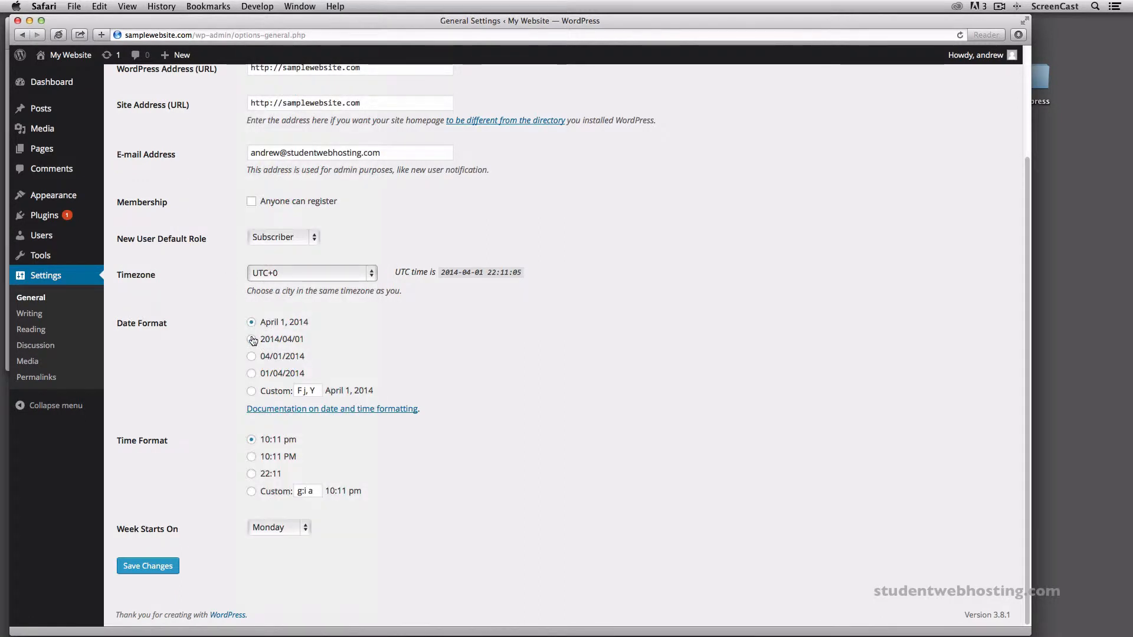
click(252, 356)
click(251, 322)
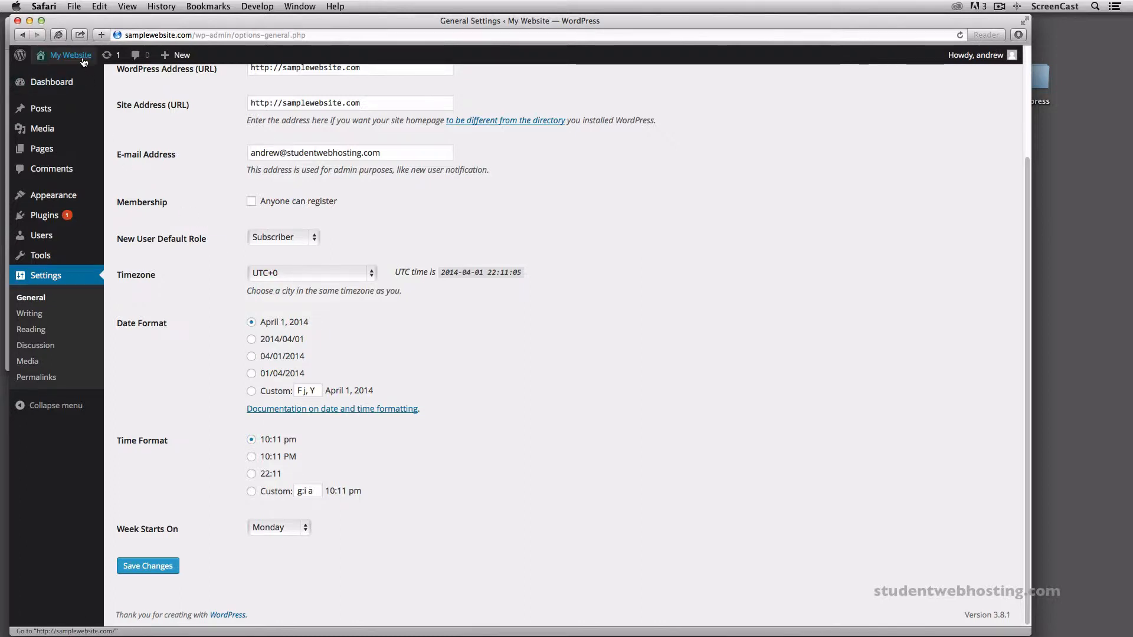
Open the live website in a new browser tab and make the browser window full screen
super+click(62, 78)
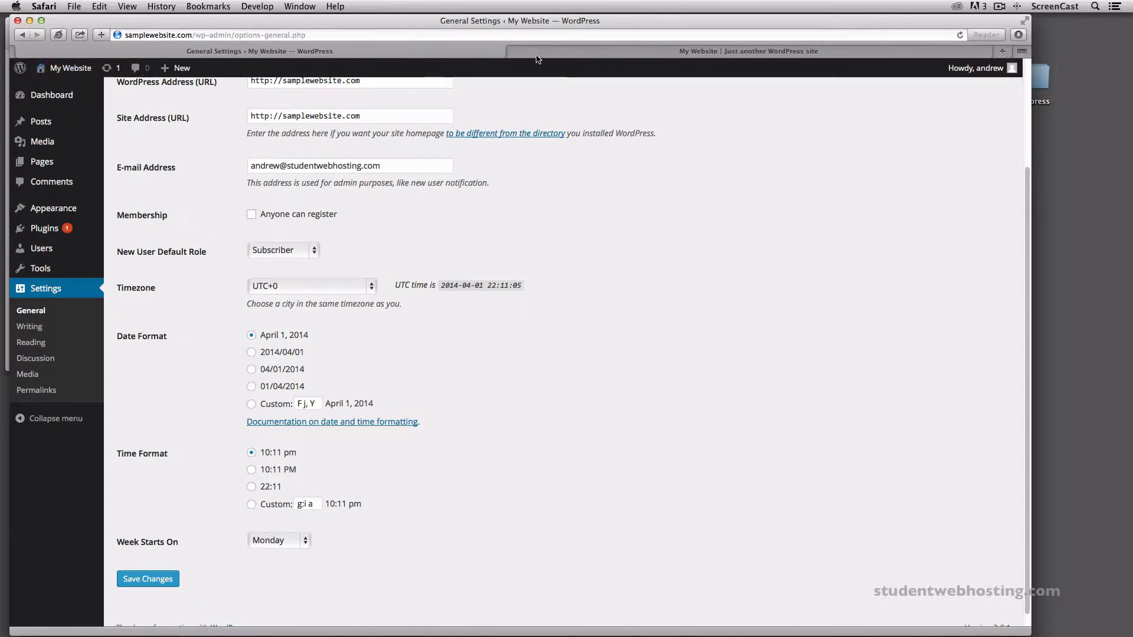
click(537, 55)
drag(553, 23, 577, 22)
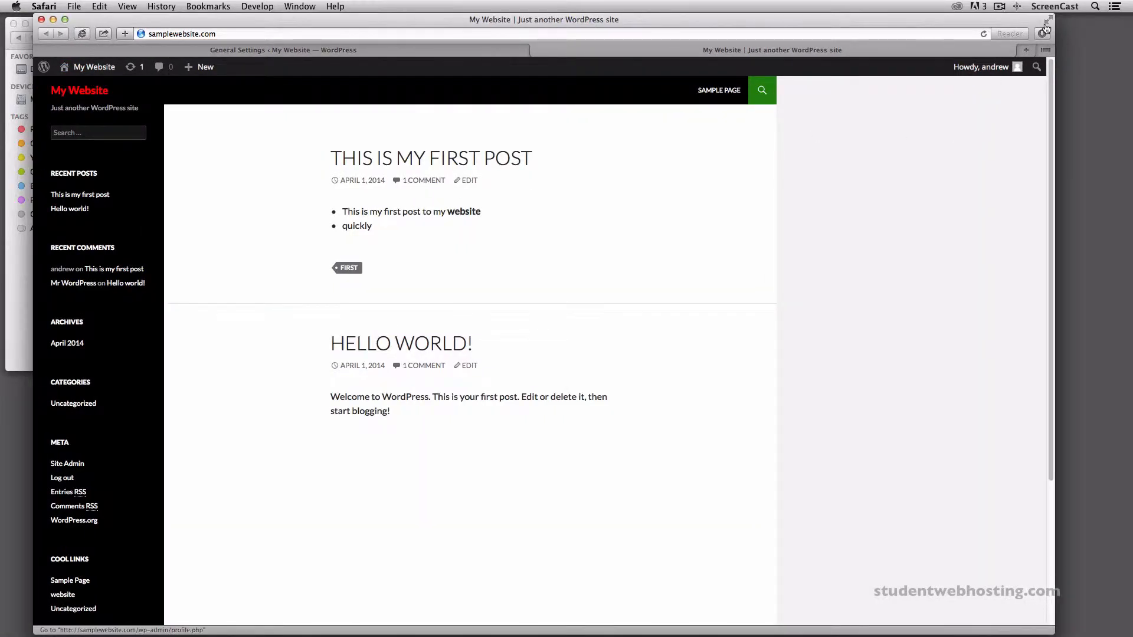
click(1048, 22)
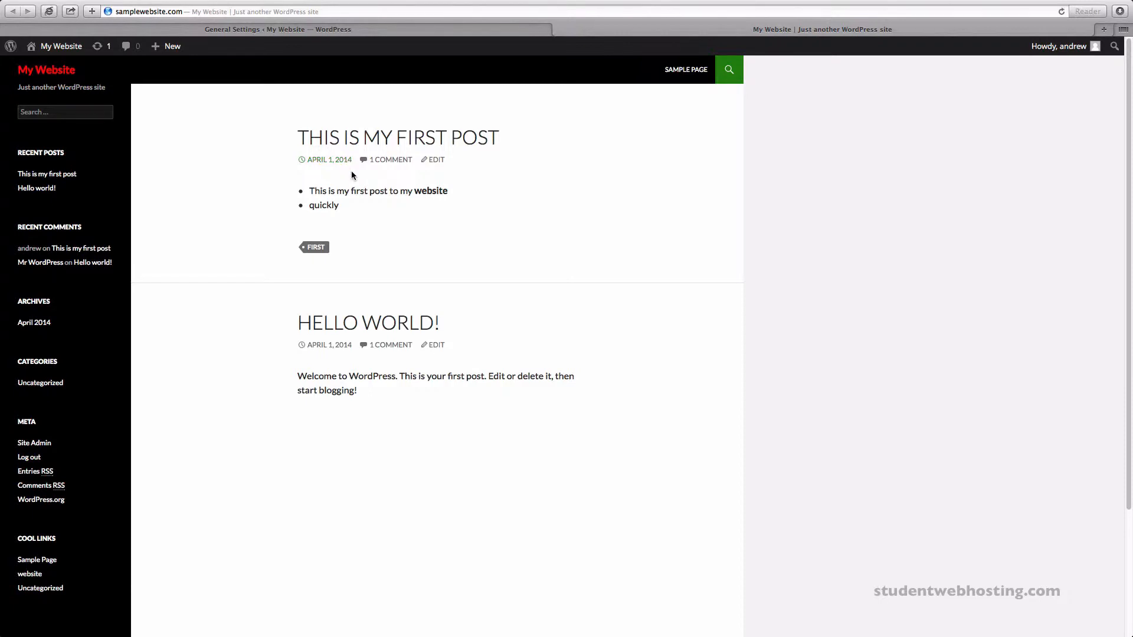
Set the date format to 01/04/2014 in the General Settings, save the change, and reload the live website
click(403, 34)
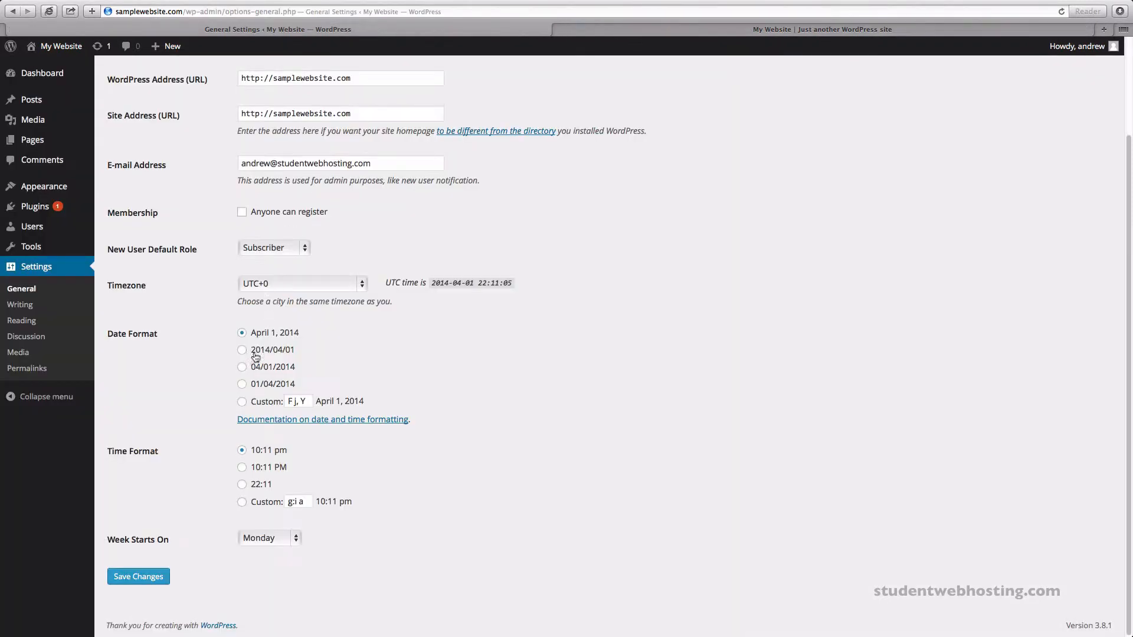
click(243, 385)
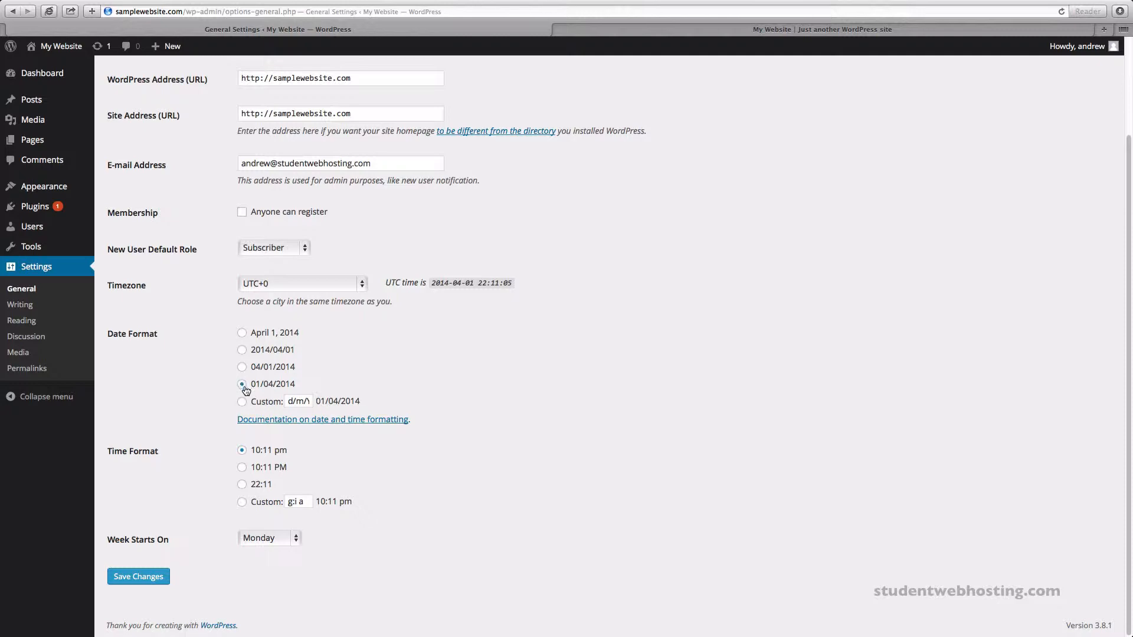
click(147, 578)
click(579, 31)
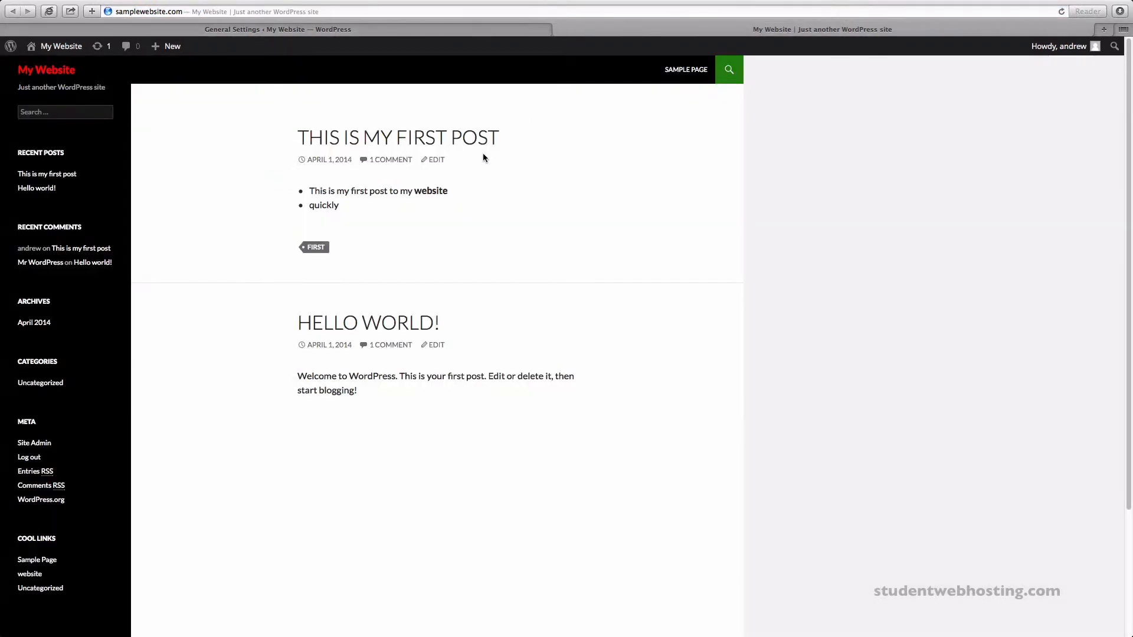
key(super+r)
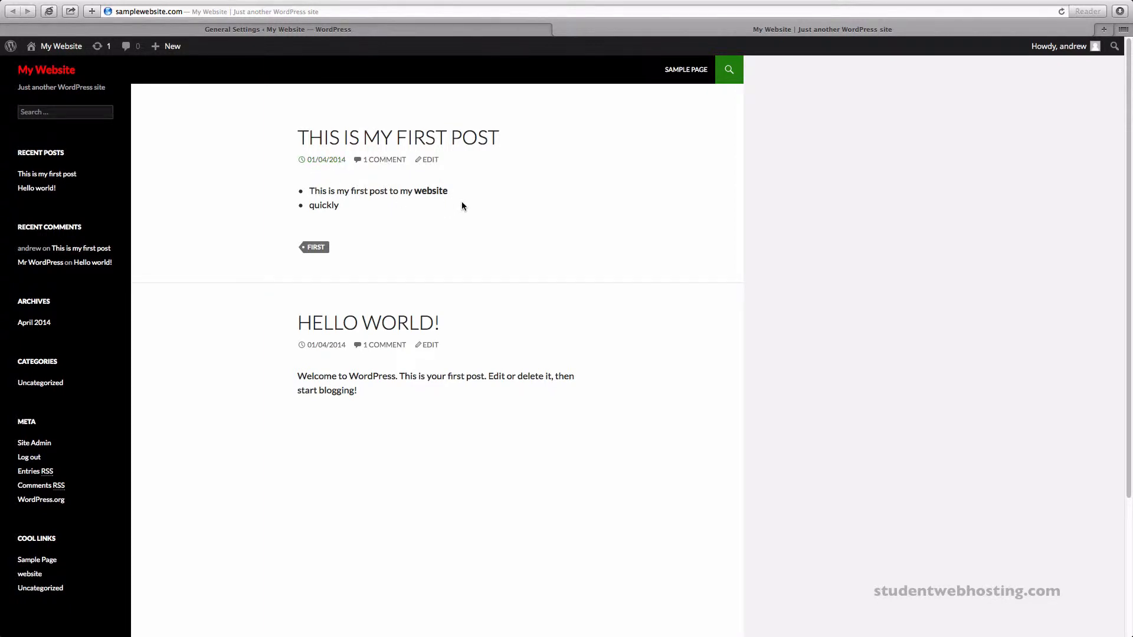
Review the remaining General Settings down to the week start day
click(425, 30)
scroll(365, 230, down, 5)
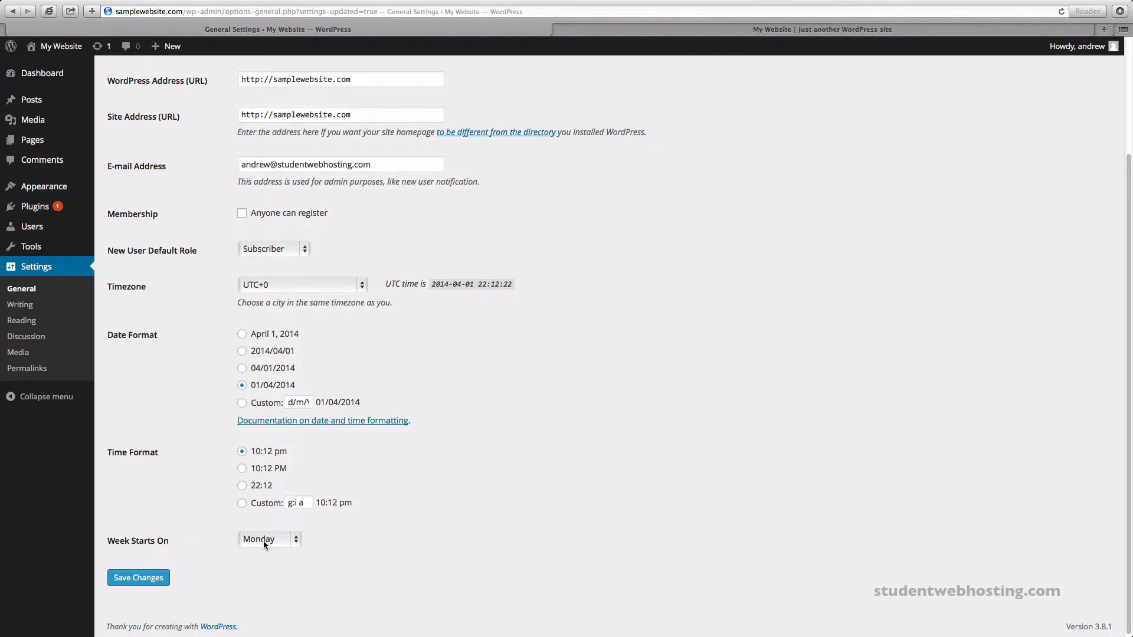
scroll(178, 410, up, 5)
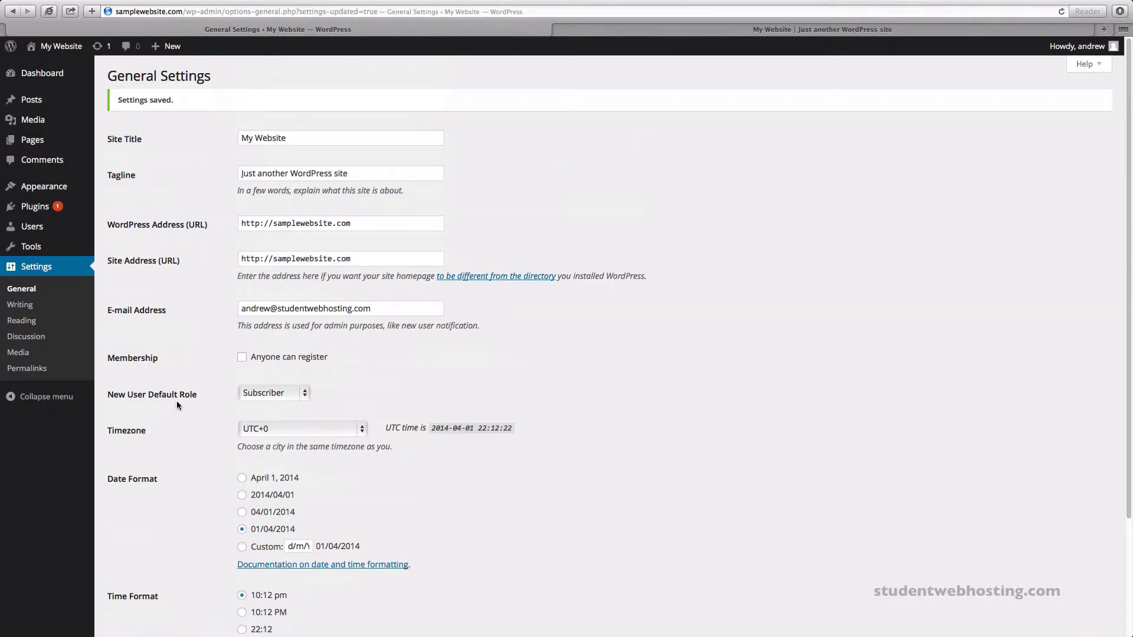
View the Writing settings, look at the editor for adding a new post, and return to the Writing settings
click(20, 304)
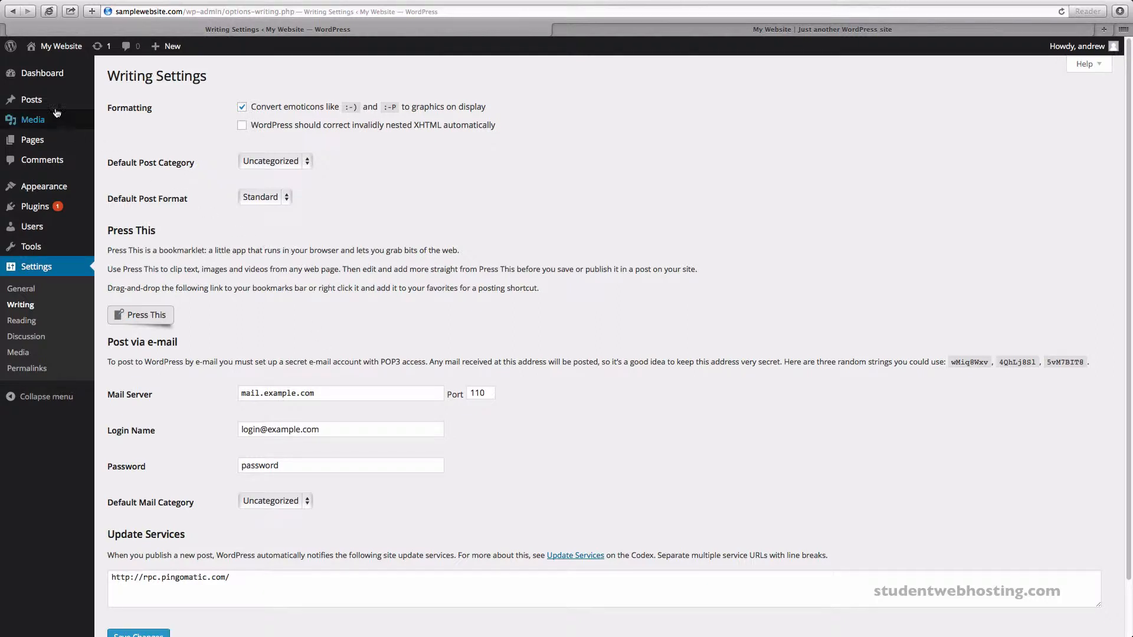
click(137, 104)
click(170, 79)
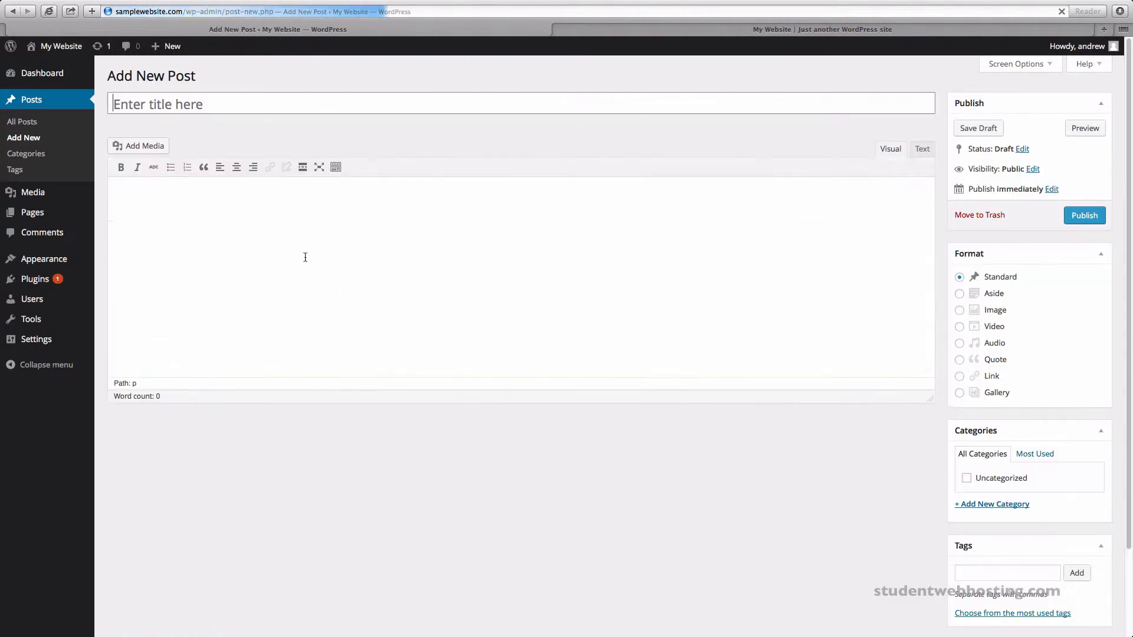
mouse_move(31, 327)
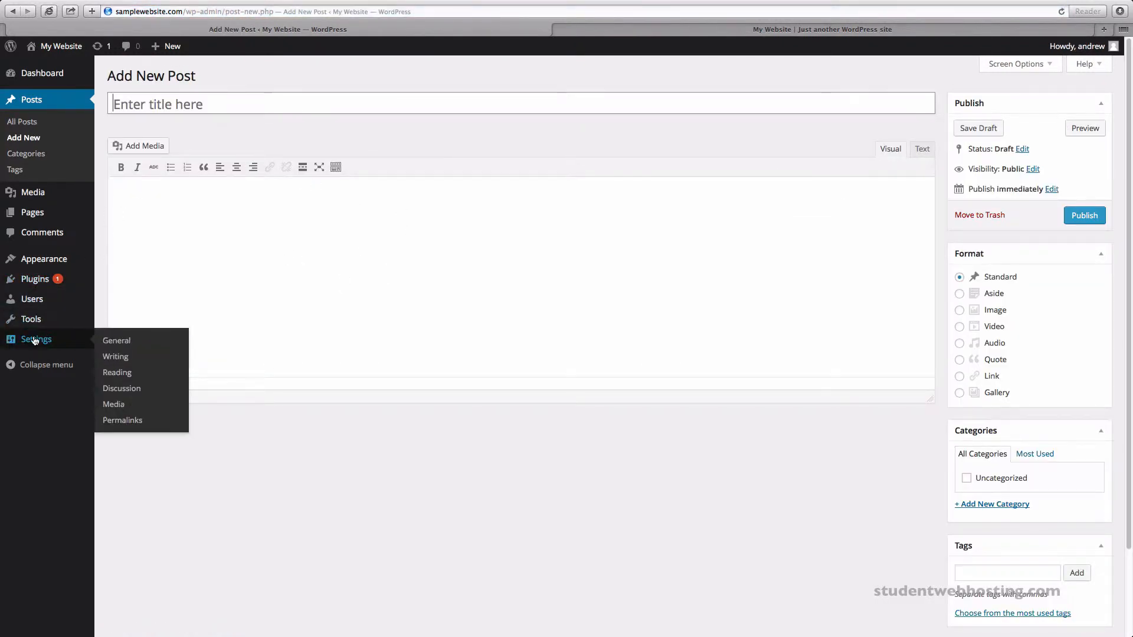
click(112, 356)
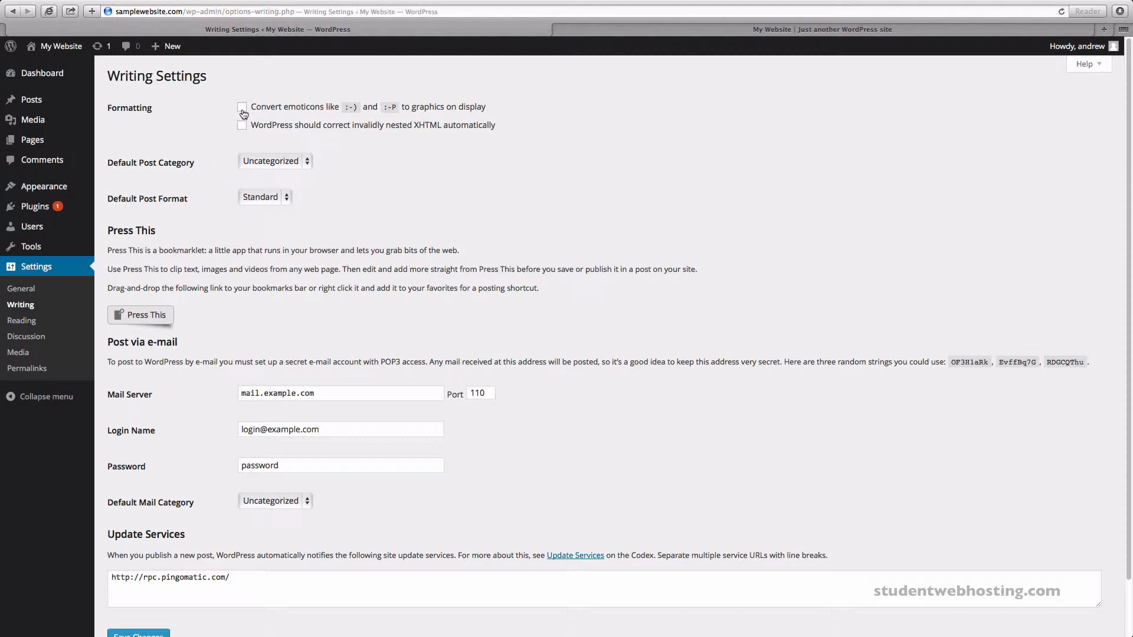
Try toggling the emoticon conversion and nested XHTML correction options, and restore both
scroll(394, 145, down, 1)
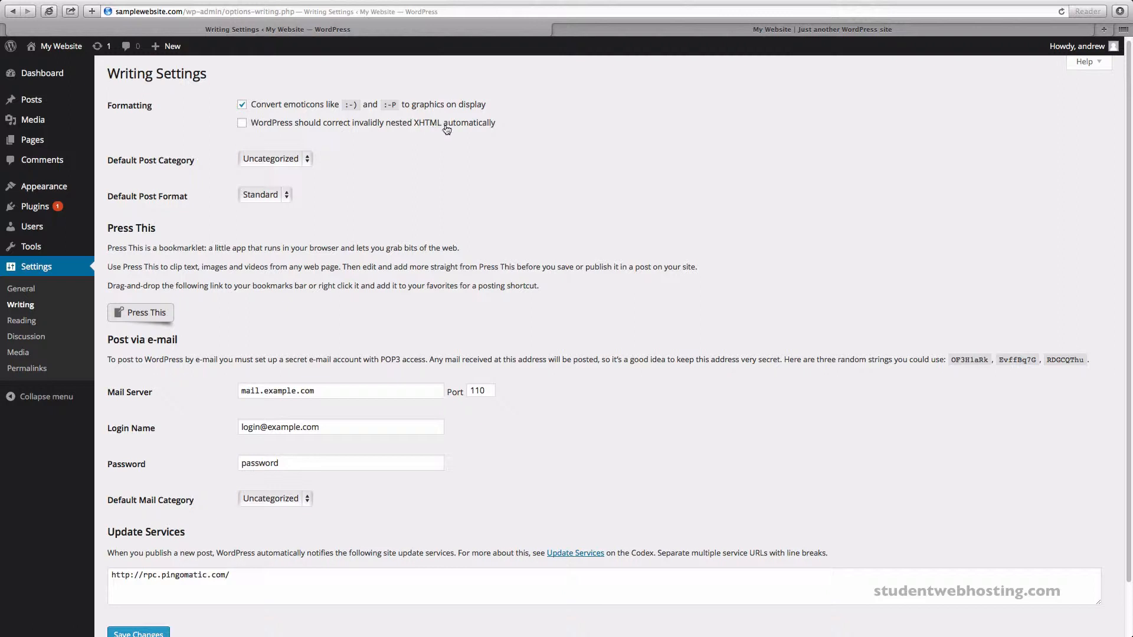
click(242, 123)
scroll(345, 162, down, 1)
Examine the choices for the default post category and the default post format
click(264, 147)
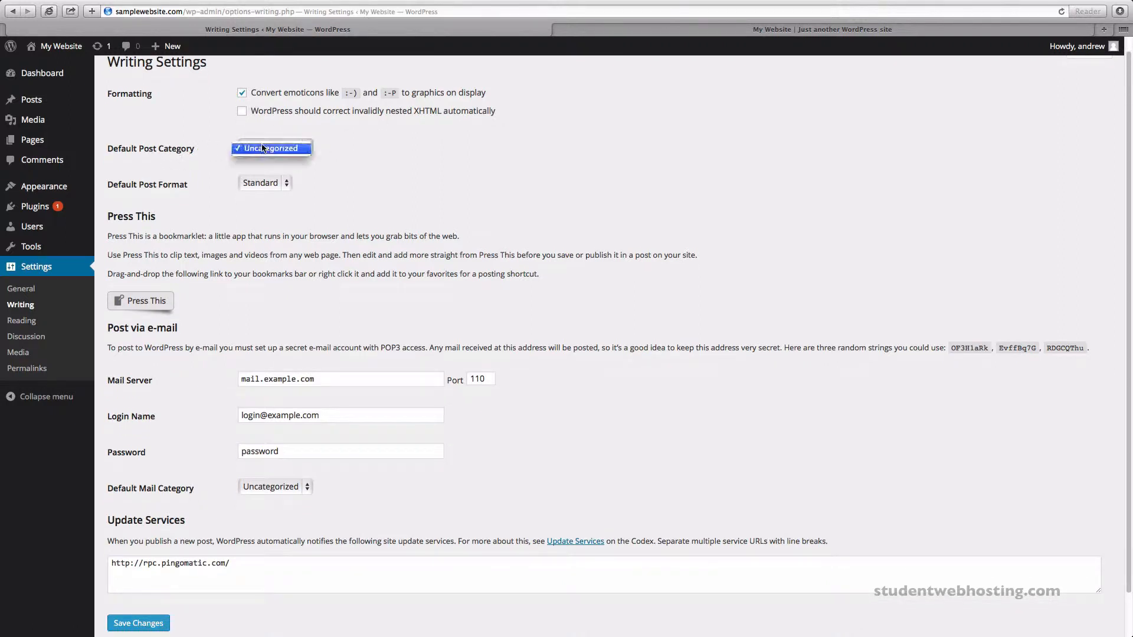
click(361, 187)
click(261, 184)
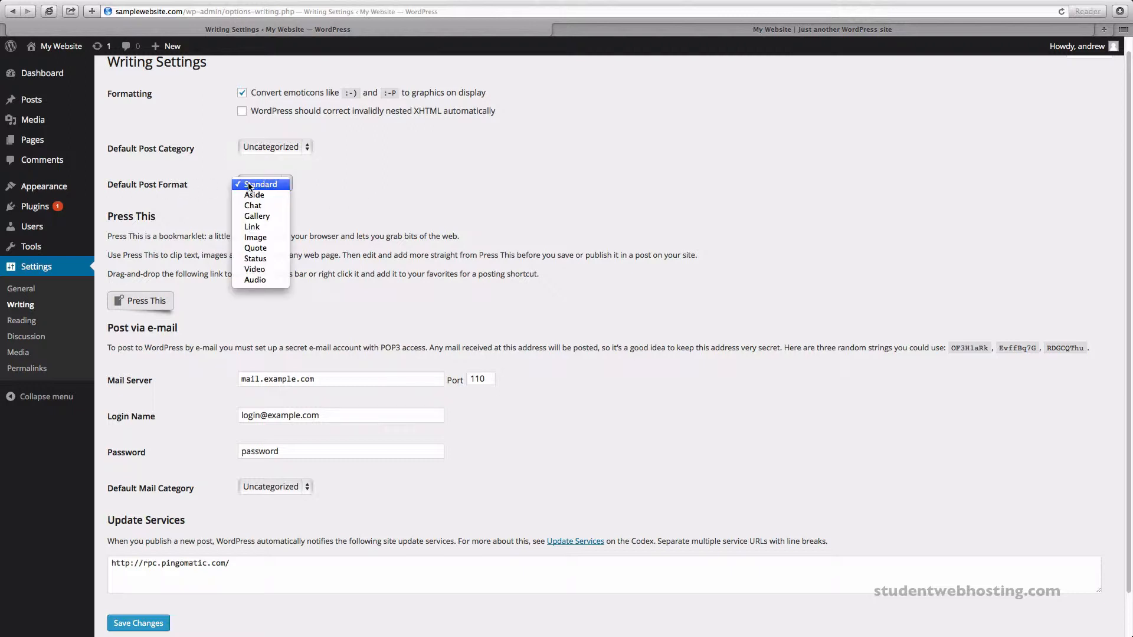
click(303, 186)
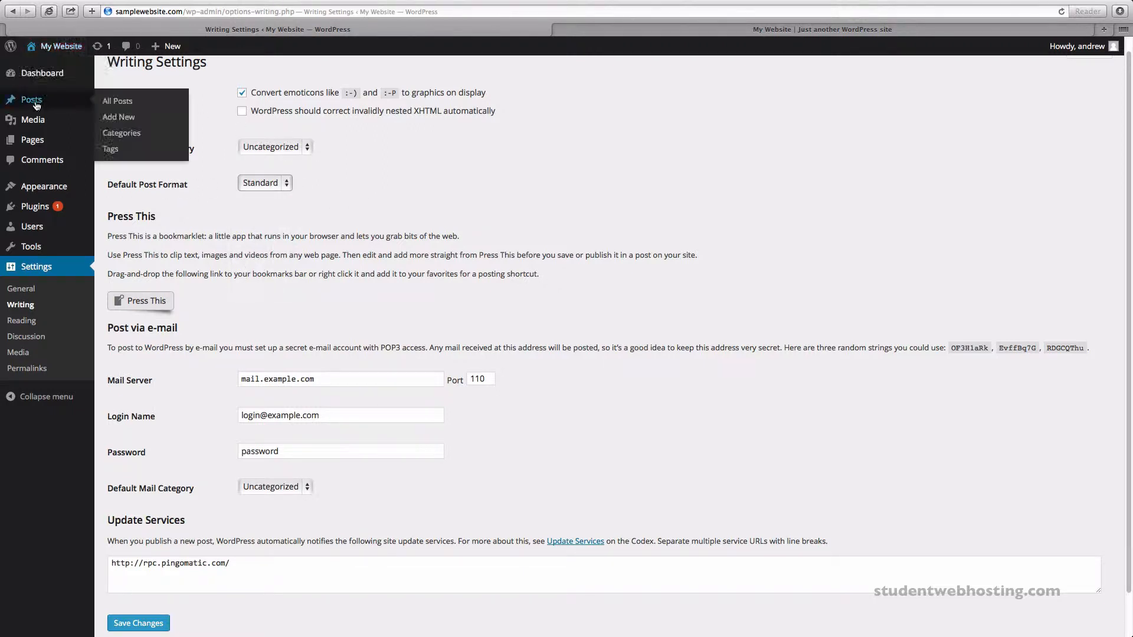
Open the list of all posts
click(32, 102)
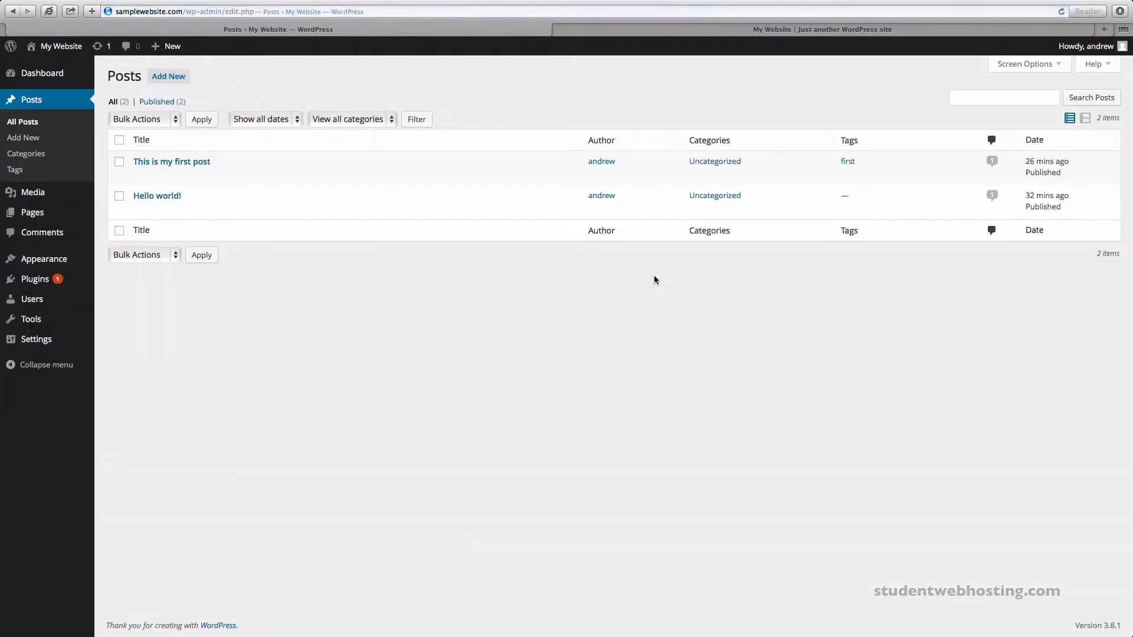
Start a new post and try selecting the Video format for it
click(172, 78)
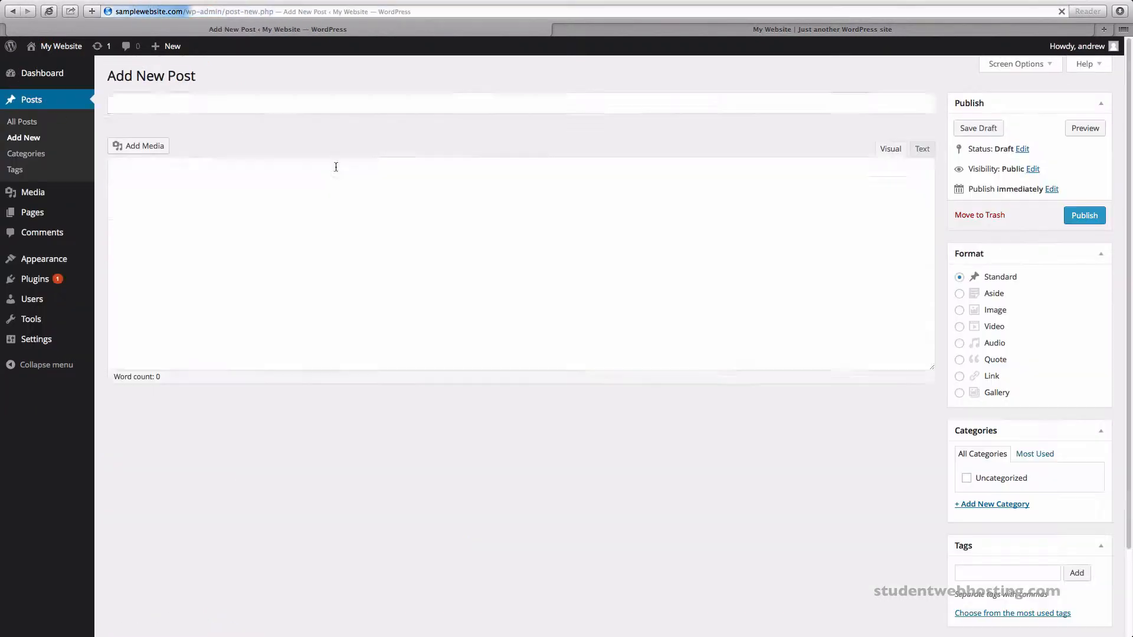
click(960, 328)
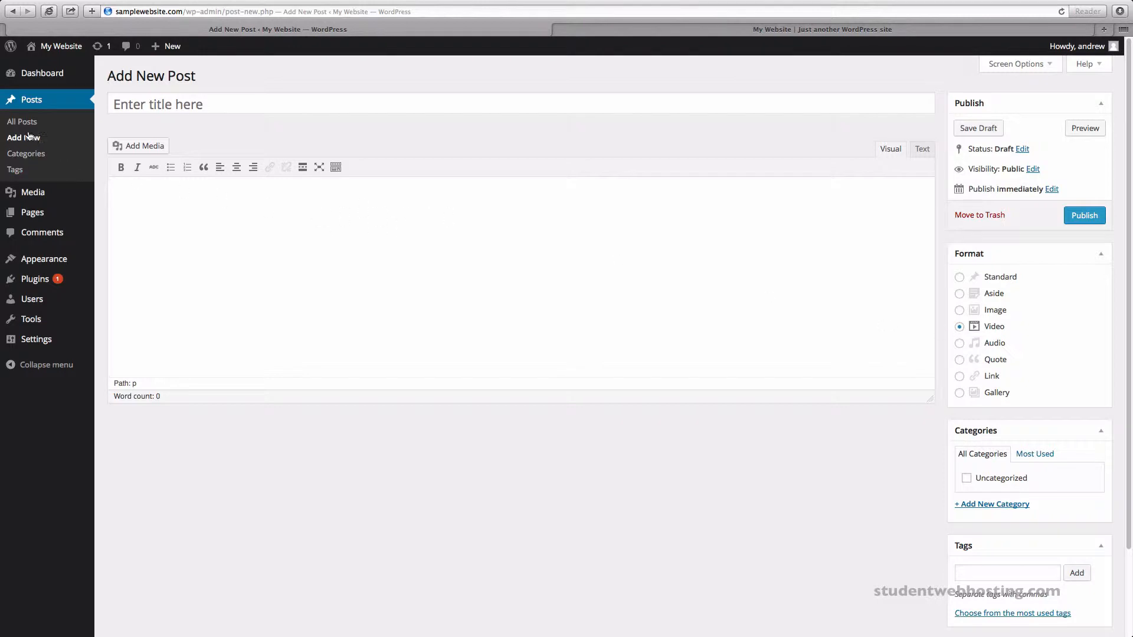
Set the default post format to Video in the Writing settings and save the changes
mouse_move(35, 339)
click(118, 357)
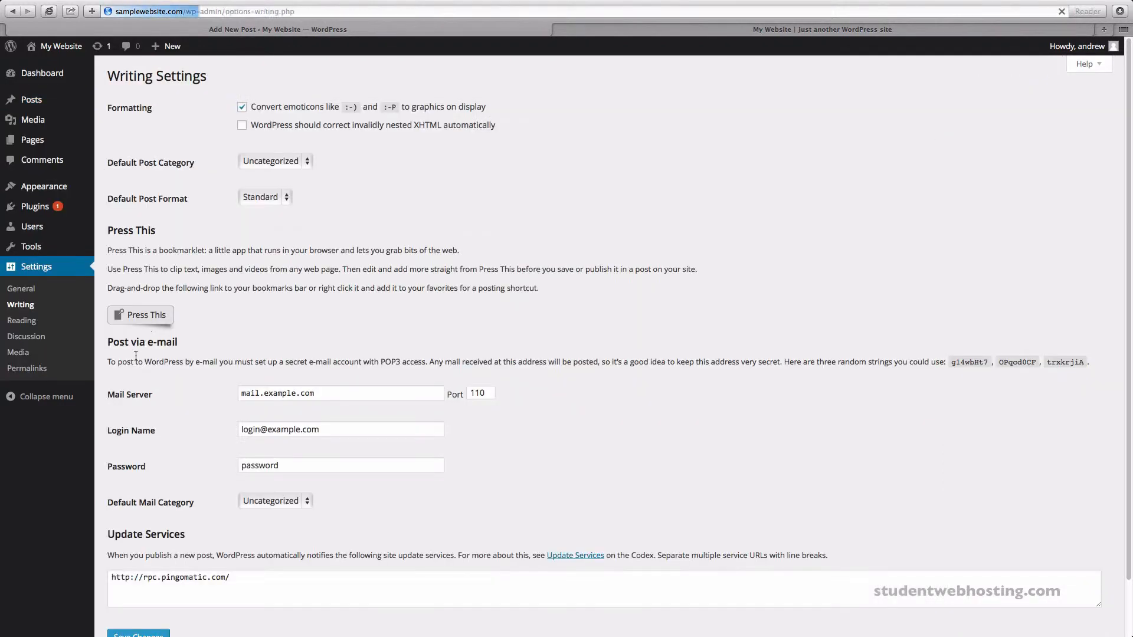
click(260, 199)
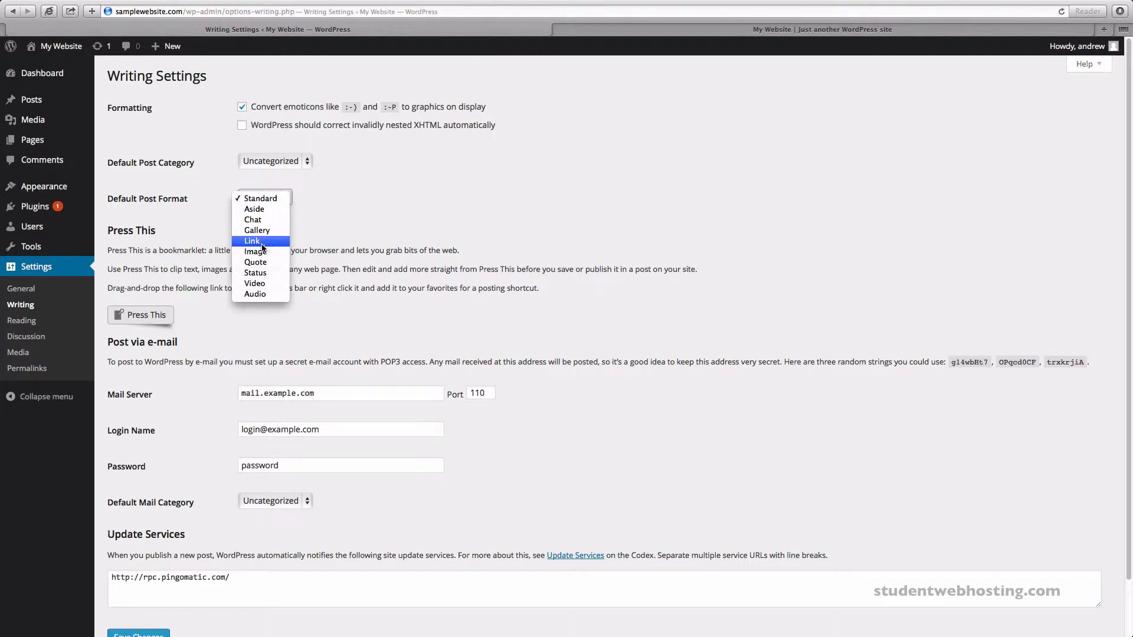
click(263, 285)
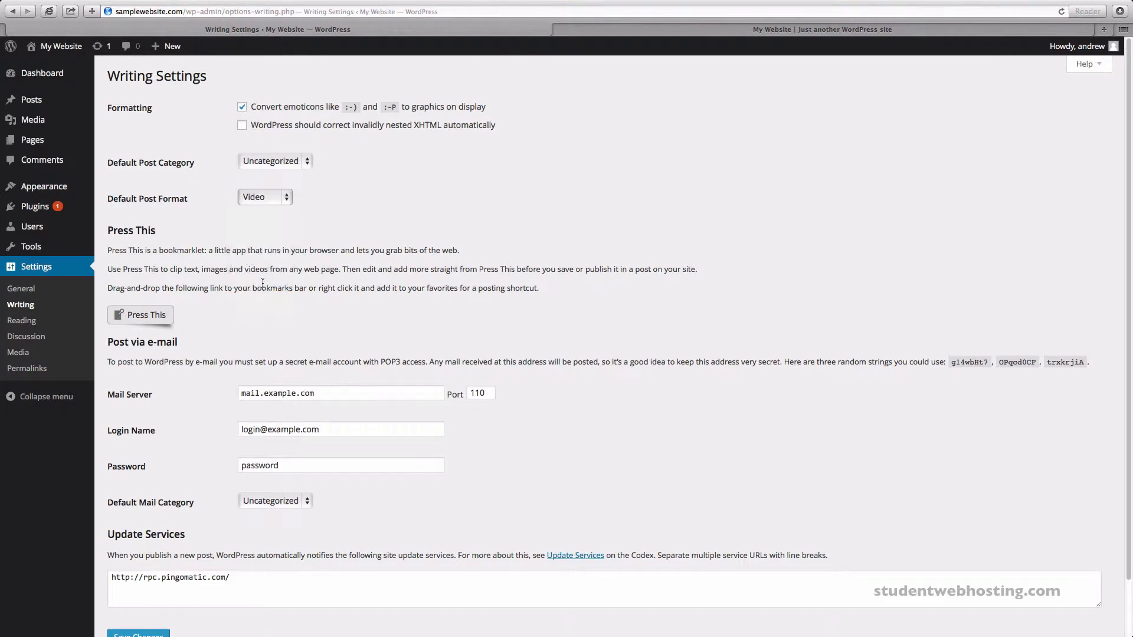
scroll(206, 418, down, 2)
click(138, 576)
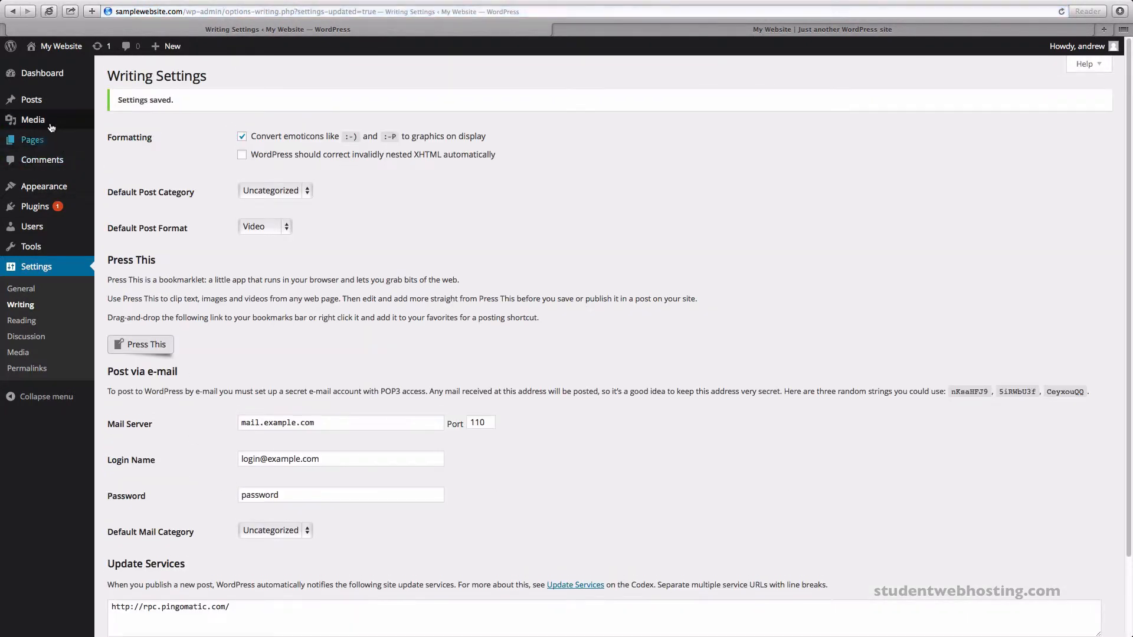
Check which format is preselected in a new post, and return to the Writing settings to review the remaining options
click(99, 106)
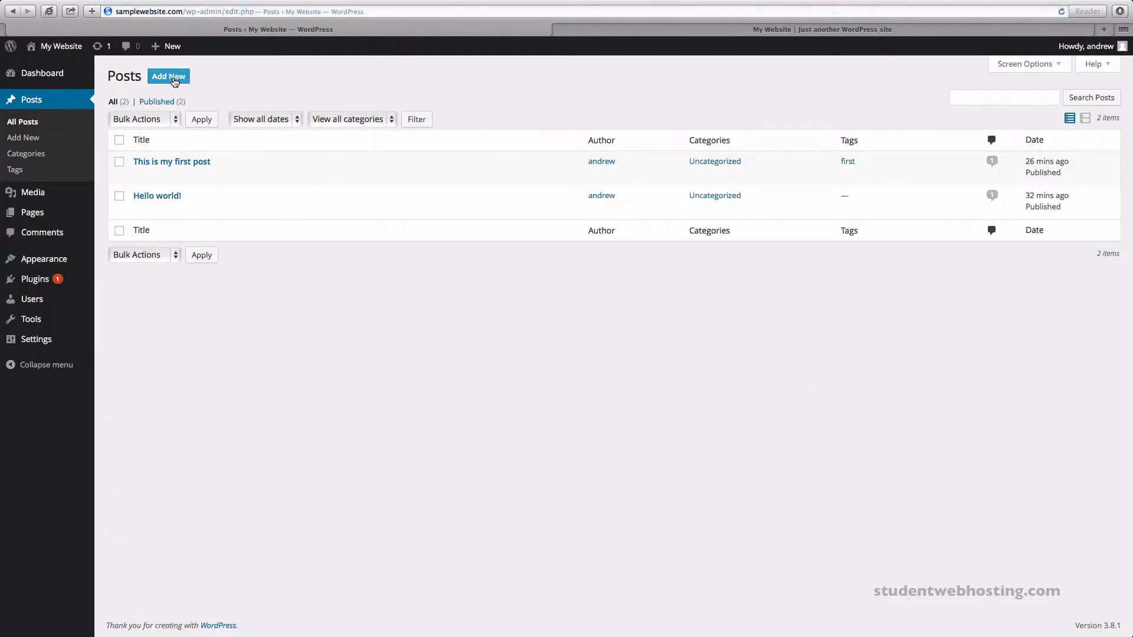
click(167, 76)
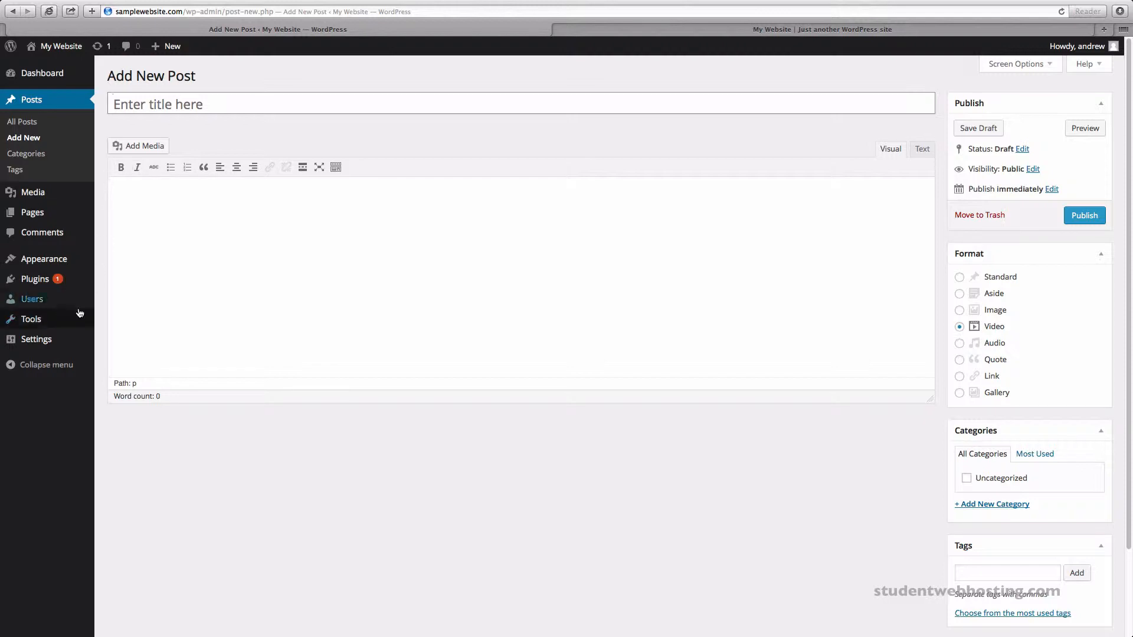
mouse_move(62, 342)
click(119, 361)
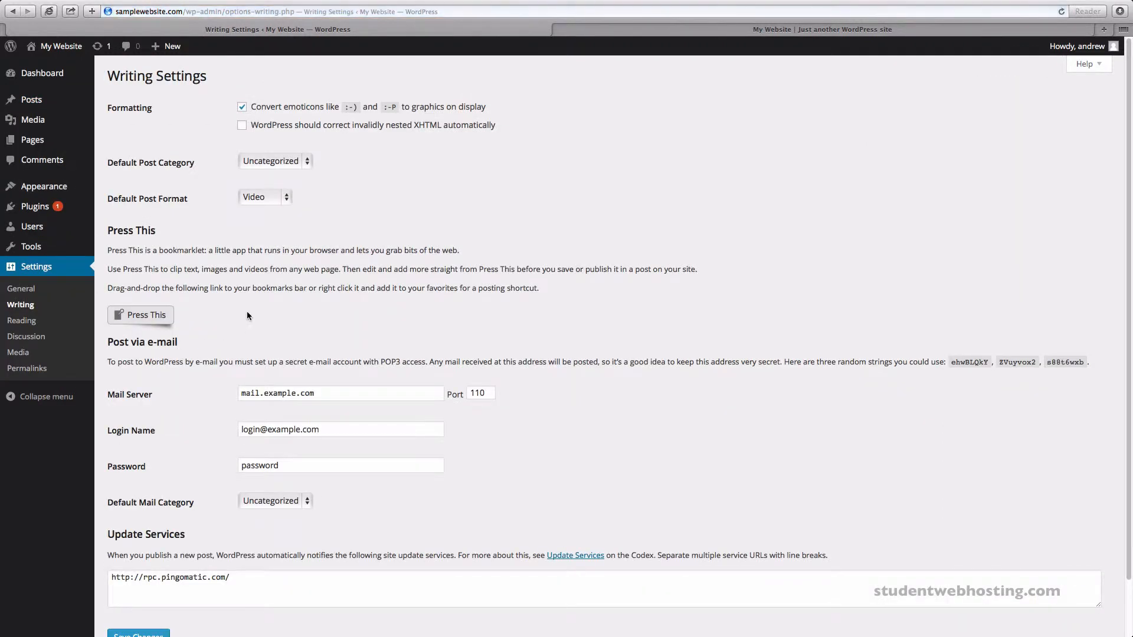
scroll(246, 311, down, 2)
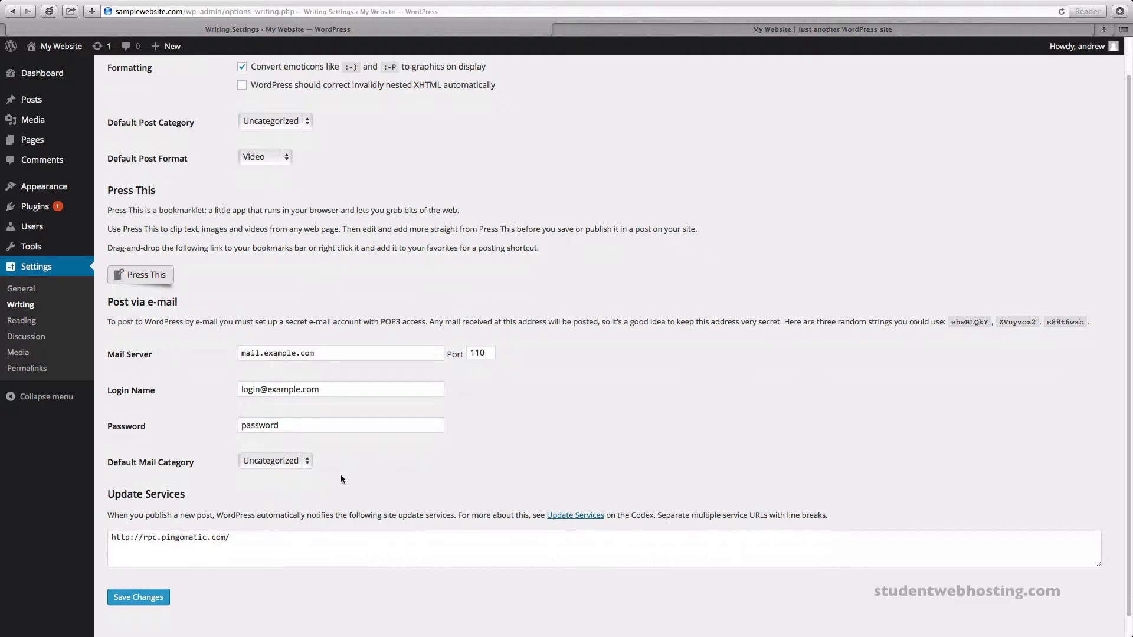
In the Reading settings, set the front page to display your latest posts and save the changes
click(22, 321)
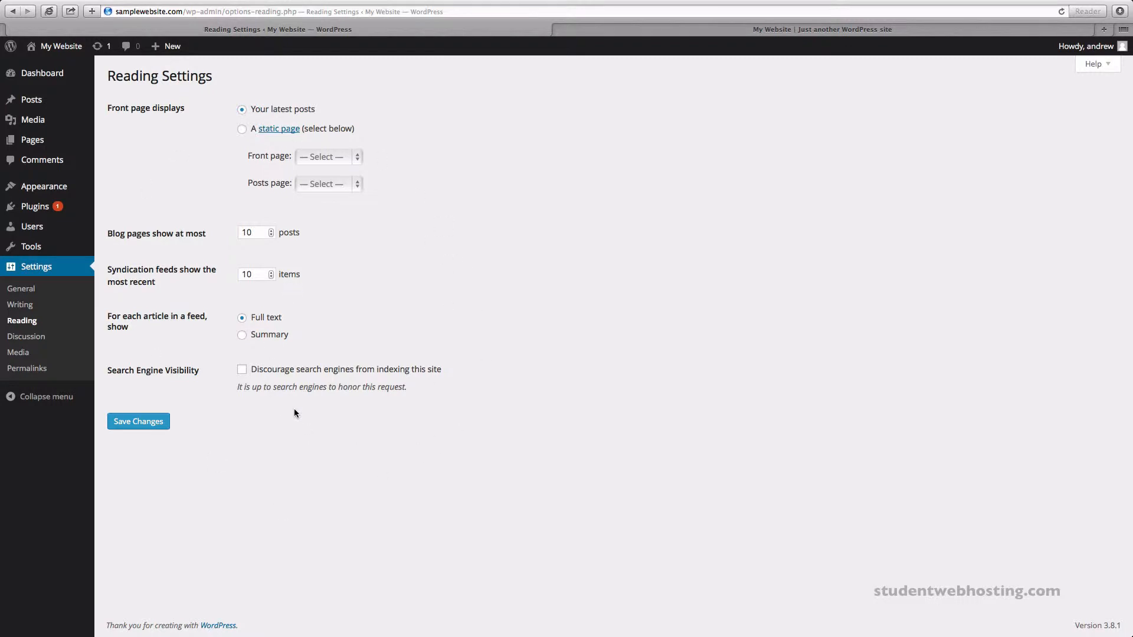
drag(109, 112, 185, 111)
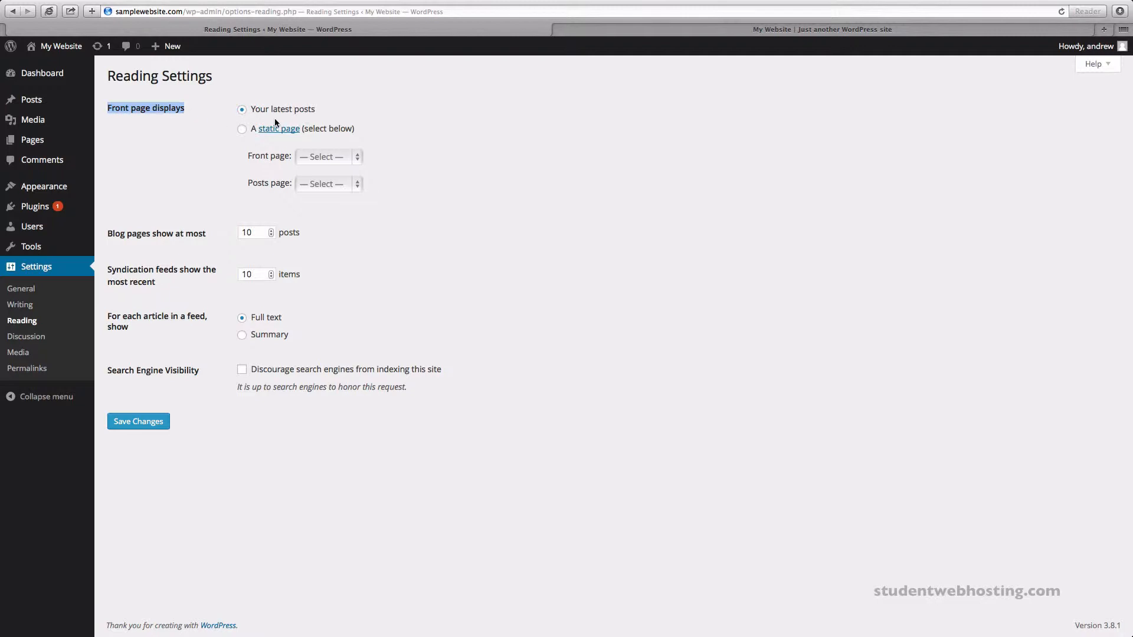
click(242, 130)
click(242, 110)
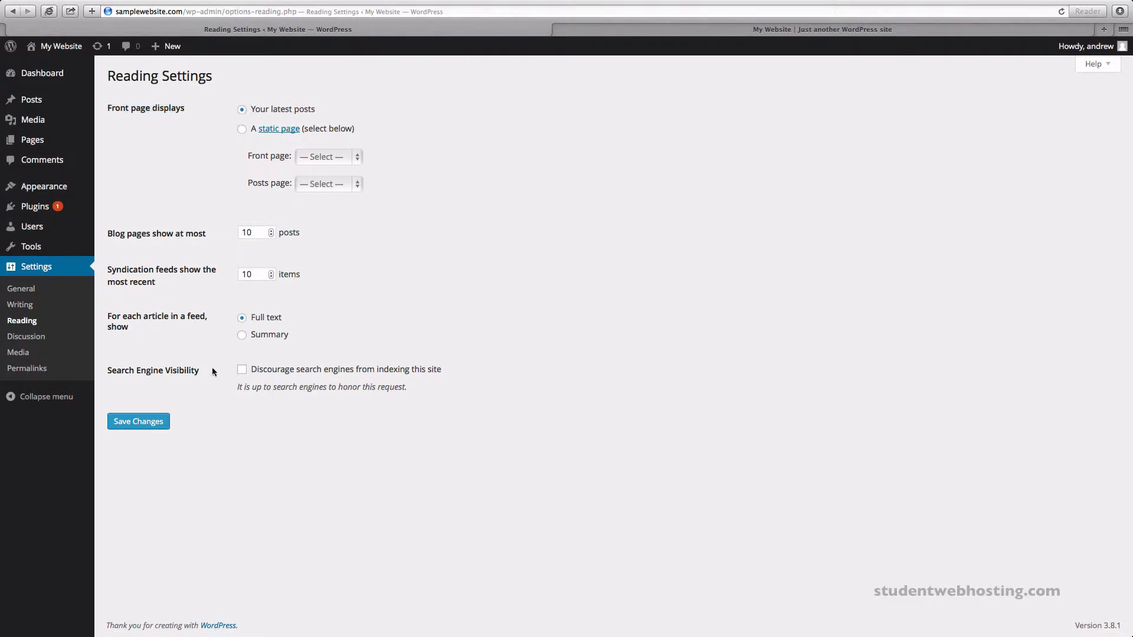
click(148, 422)
Reload the website's front page, look through the posts it displays, and compare them with the Reading settings
click(593, 29)
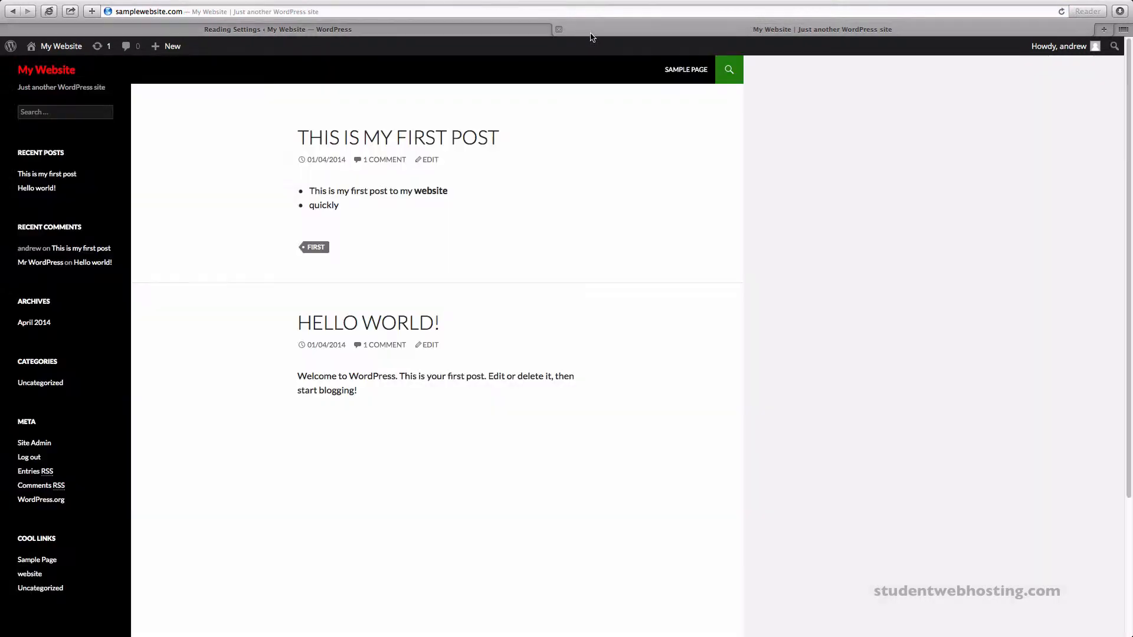
key(super+r)
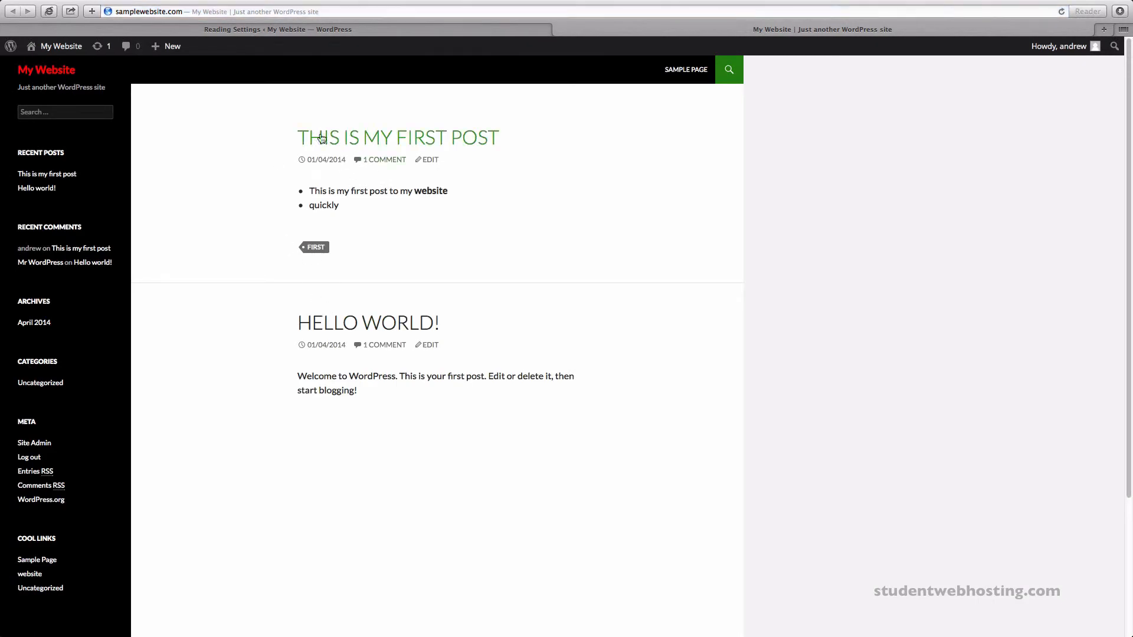
scroll(324, 455, down, 3)
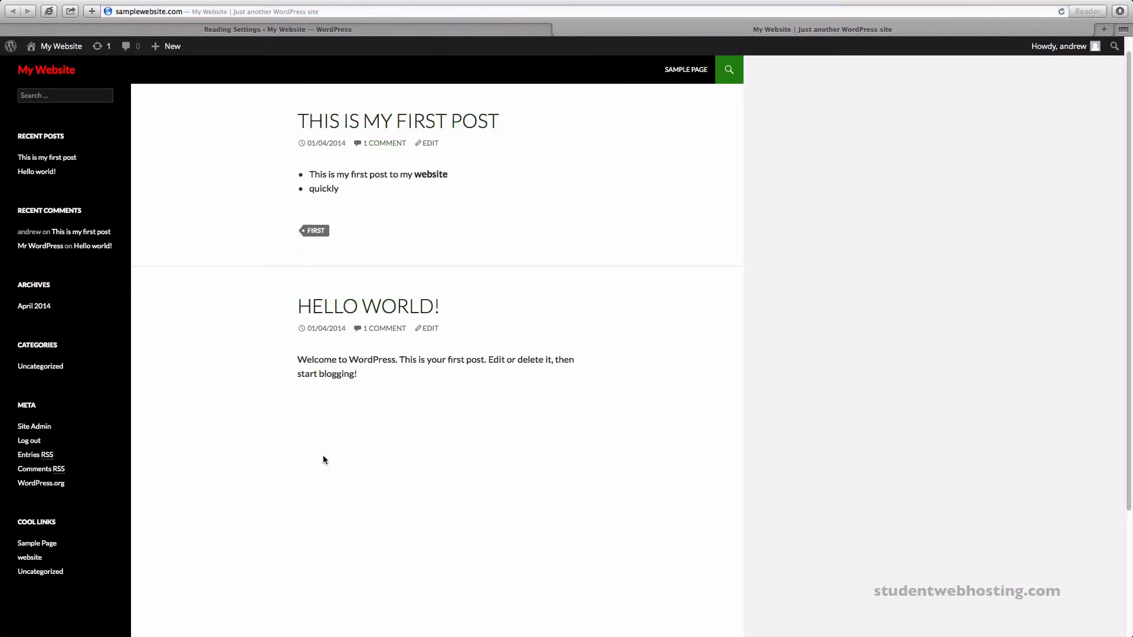
scroll(332, 383, down, 4)
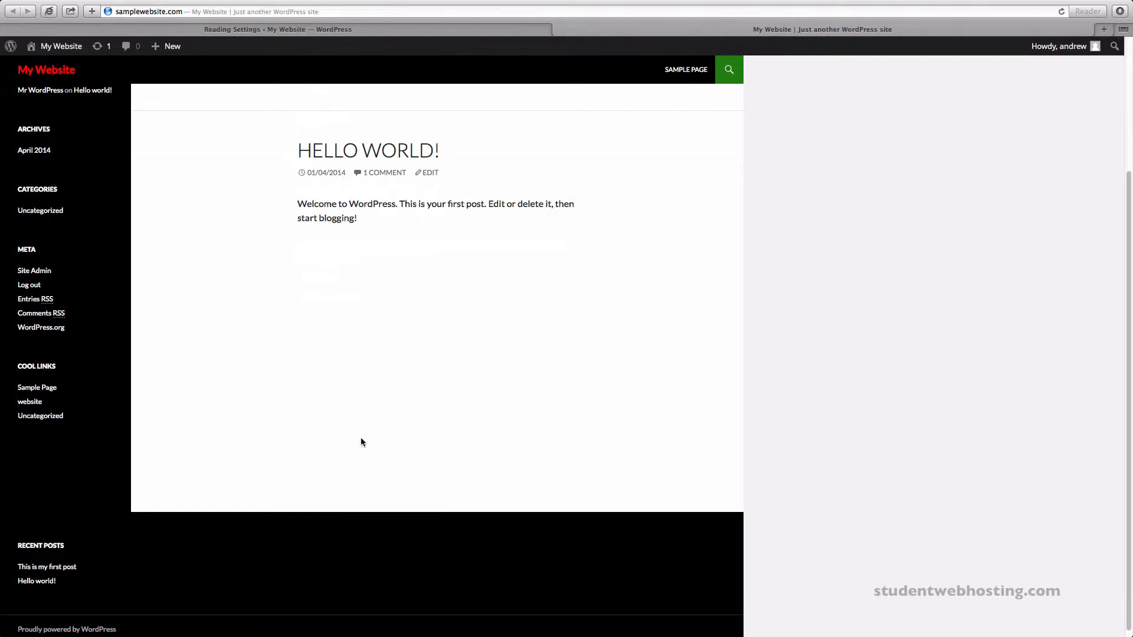
scroll(361, 442, up, 7)
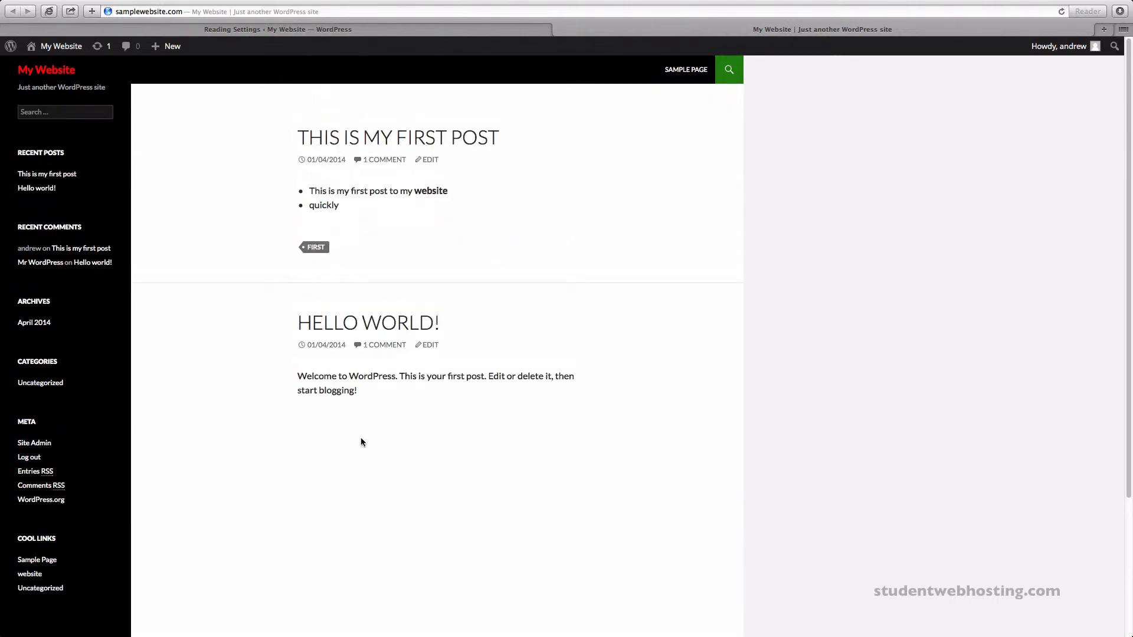
click(343, 34)
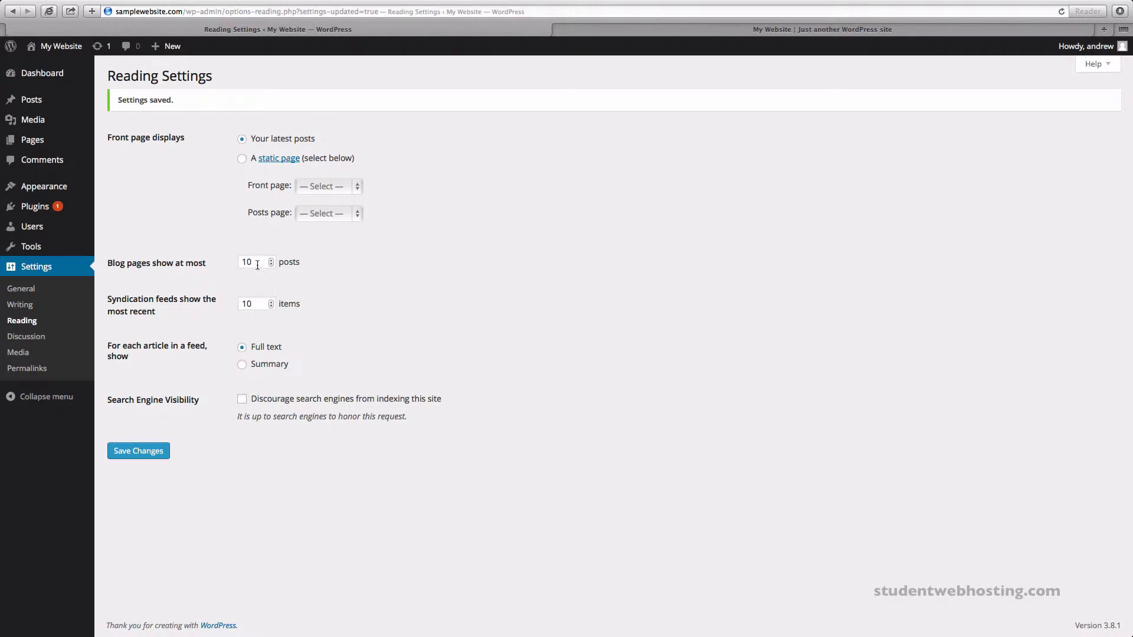
click(558, 30)
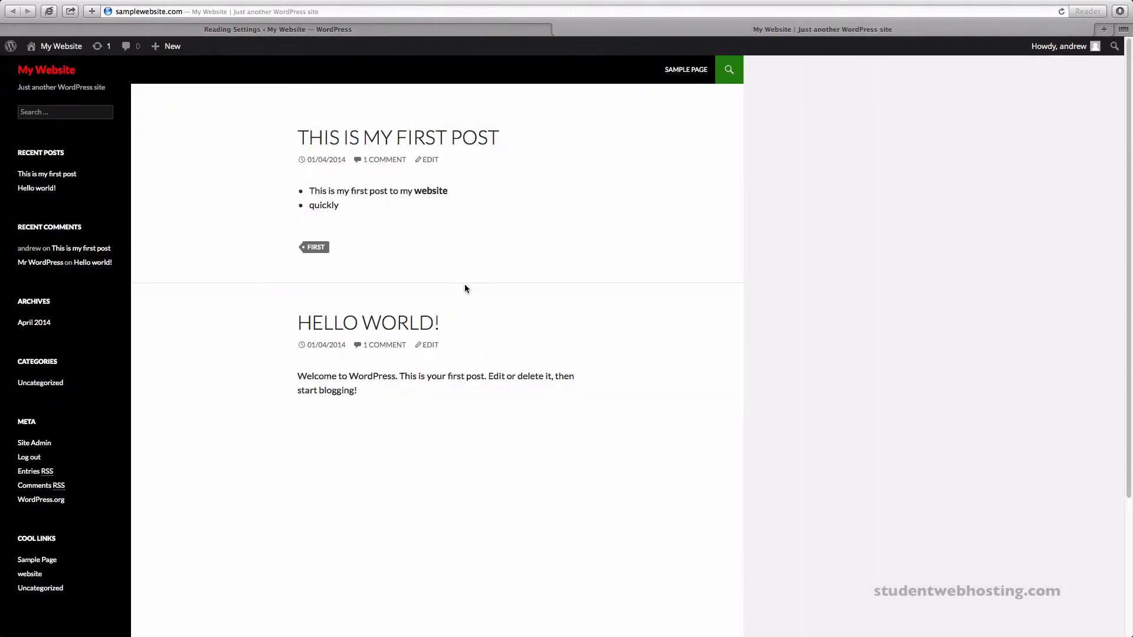
click(513, 29)
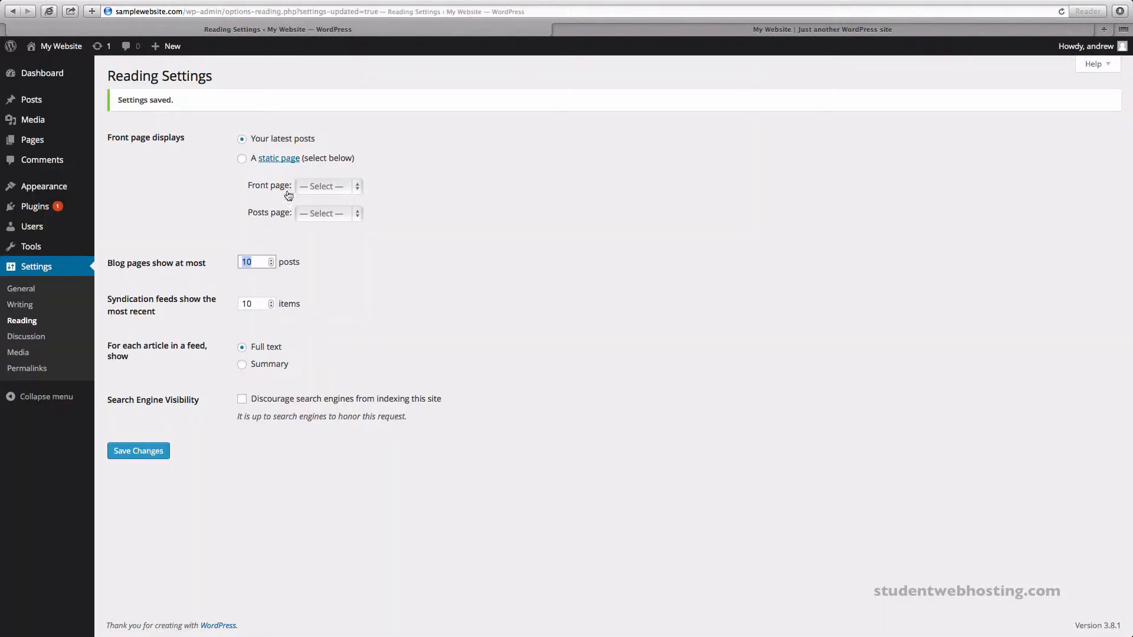
Set the front page to a static page, choose Sample Page for it, and save the changes
click(250, 161)
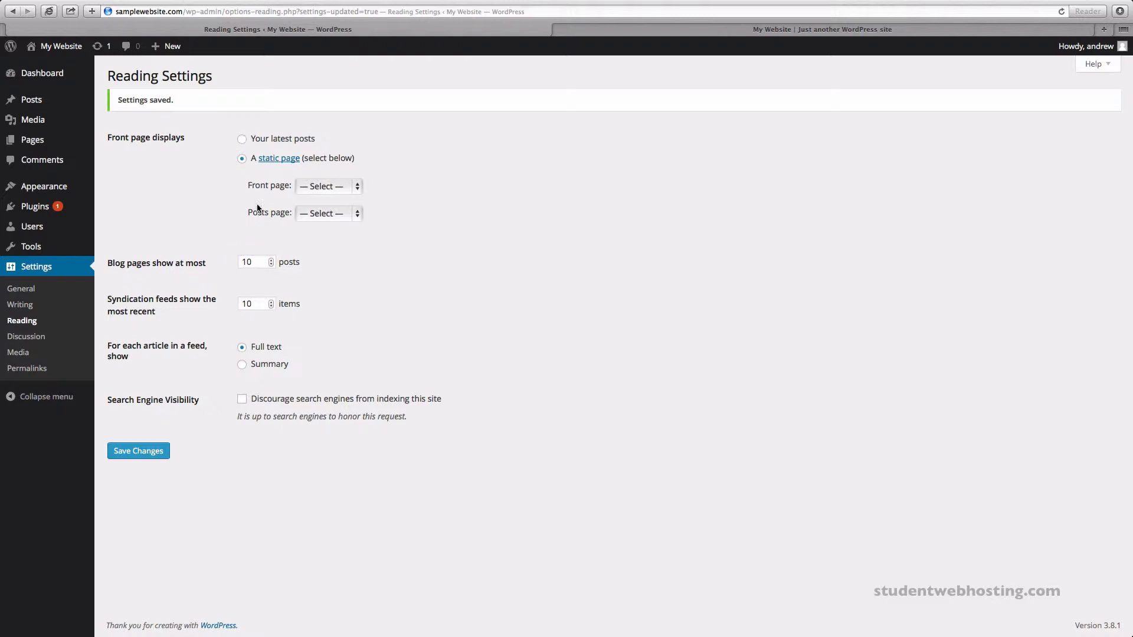
click(311, 185)
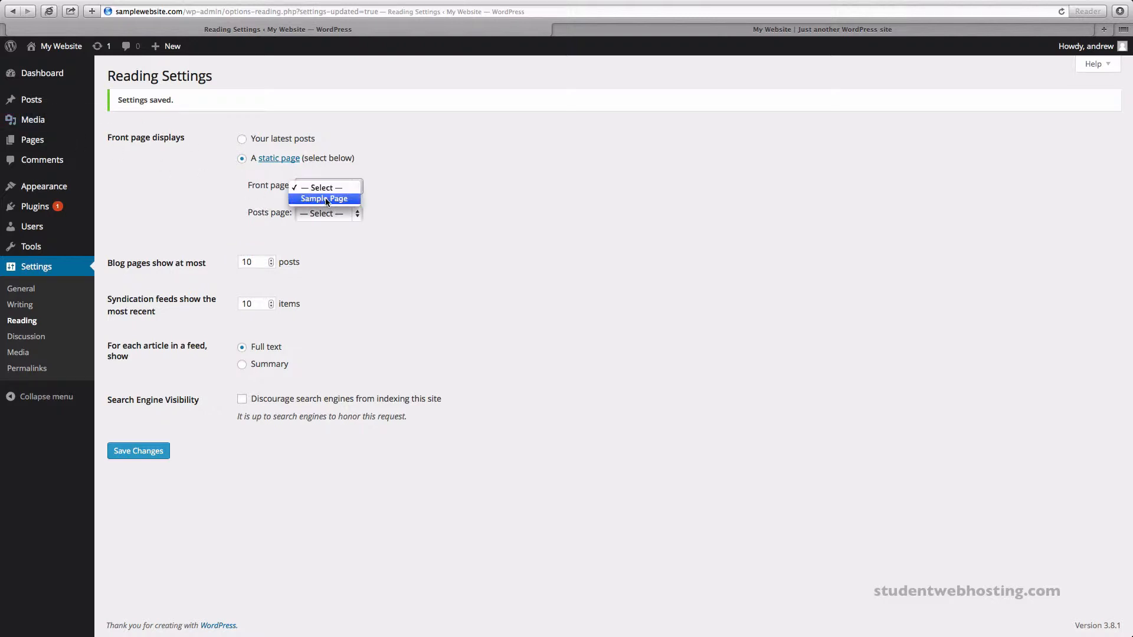
click(324, 197)
click(152, 452)
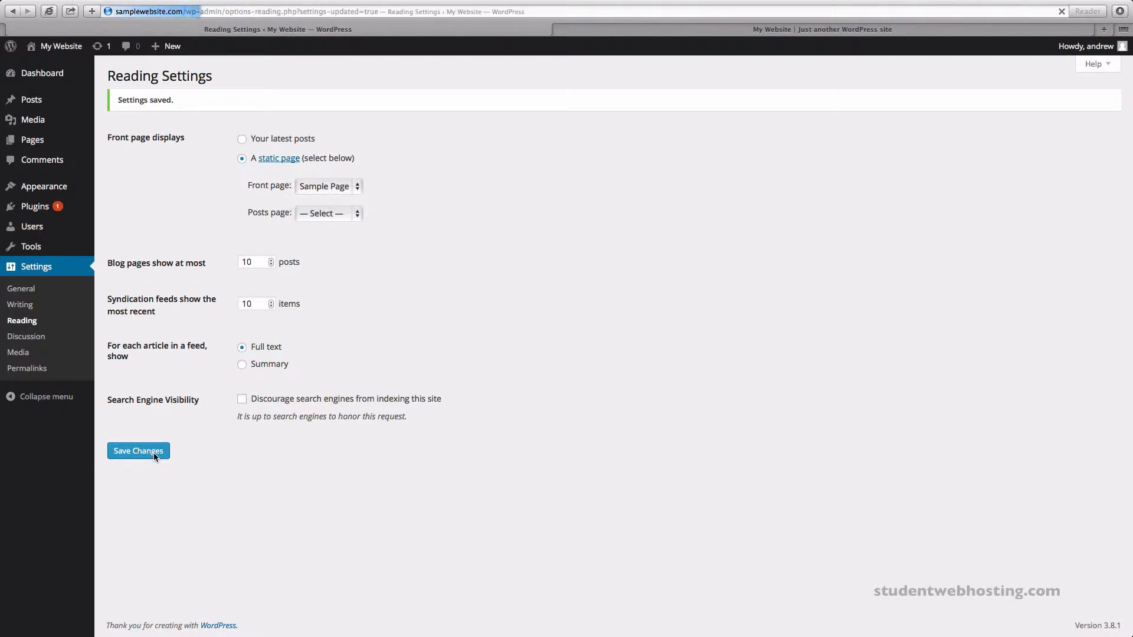
Reload the website and examine the content shown on its front page
click(644, 34)
key(super+r)
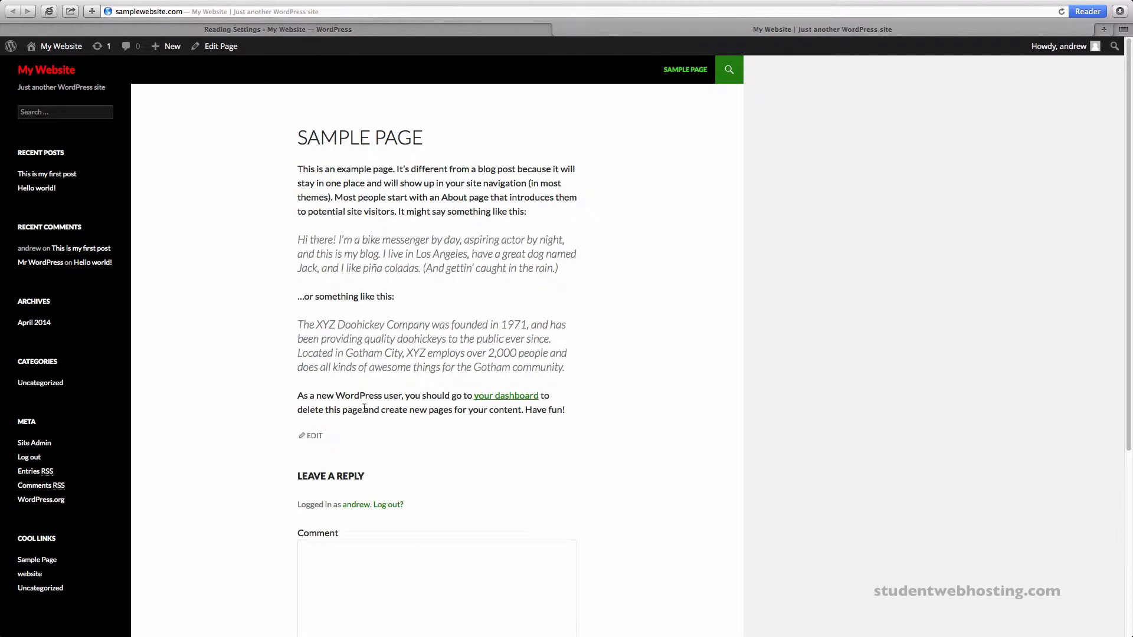
drag(282, 164, 519, 472)
click(523, 470)
Open Sample Page from the list of pages, look through its content in the editor, and return to the list
click(459, 34)
click(39, 146)
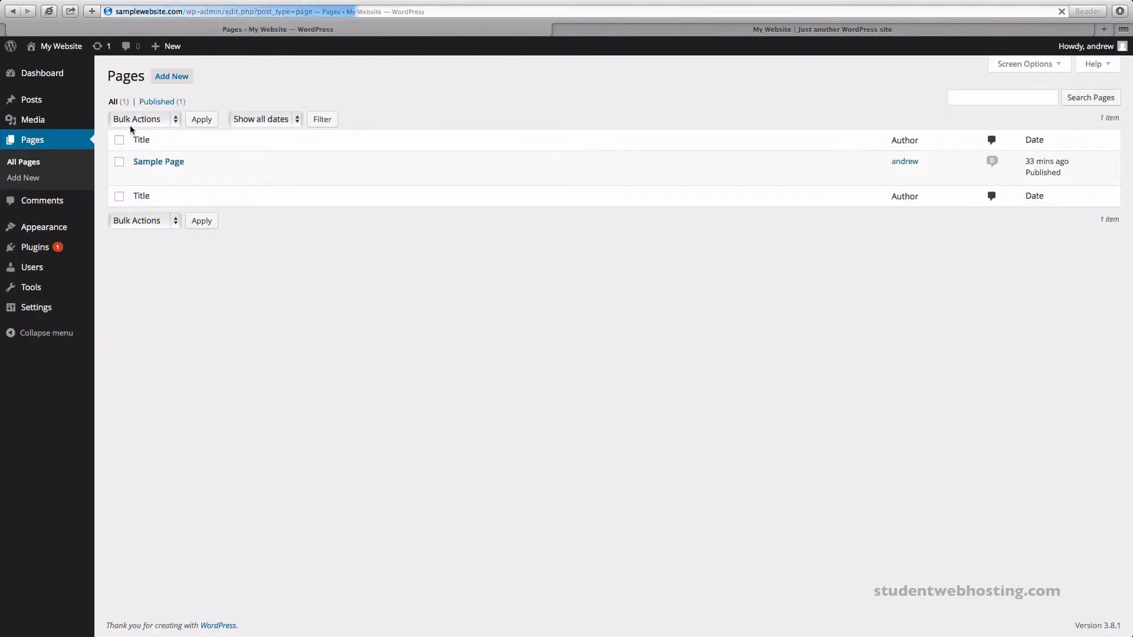
click(158, 161)
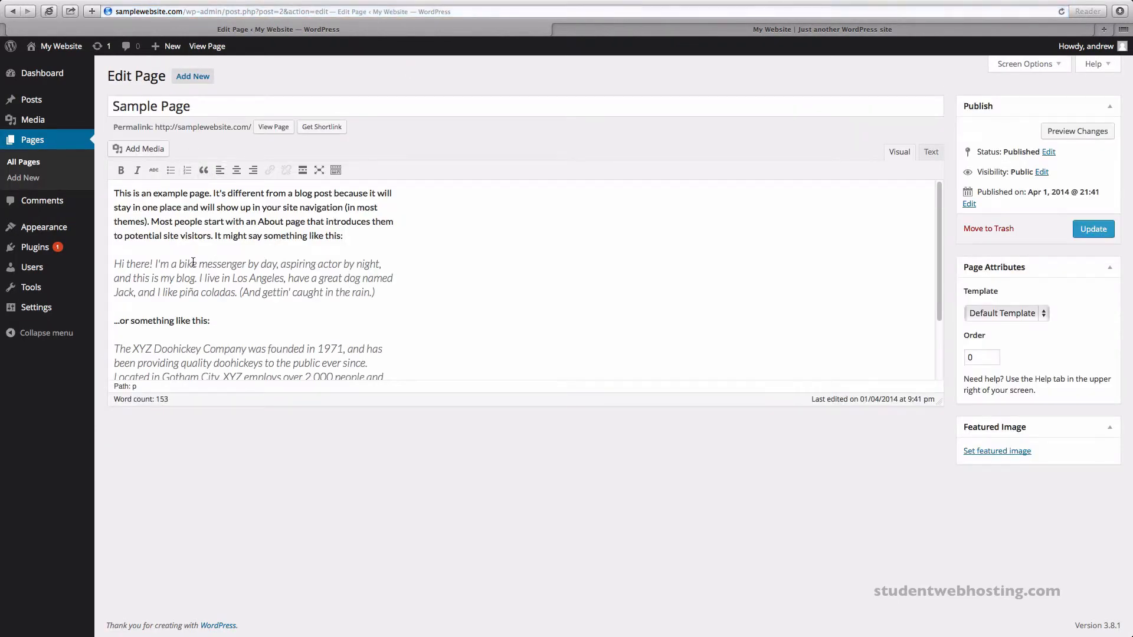
scroll(193, 261, down, 3)
scroll(193, 261, up, 3)
click(37, 143)
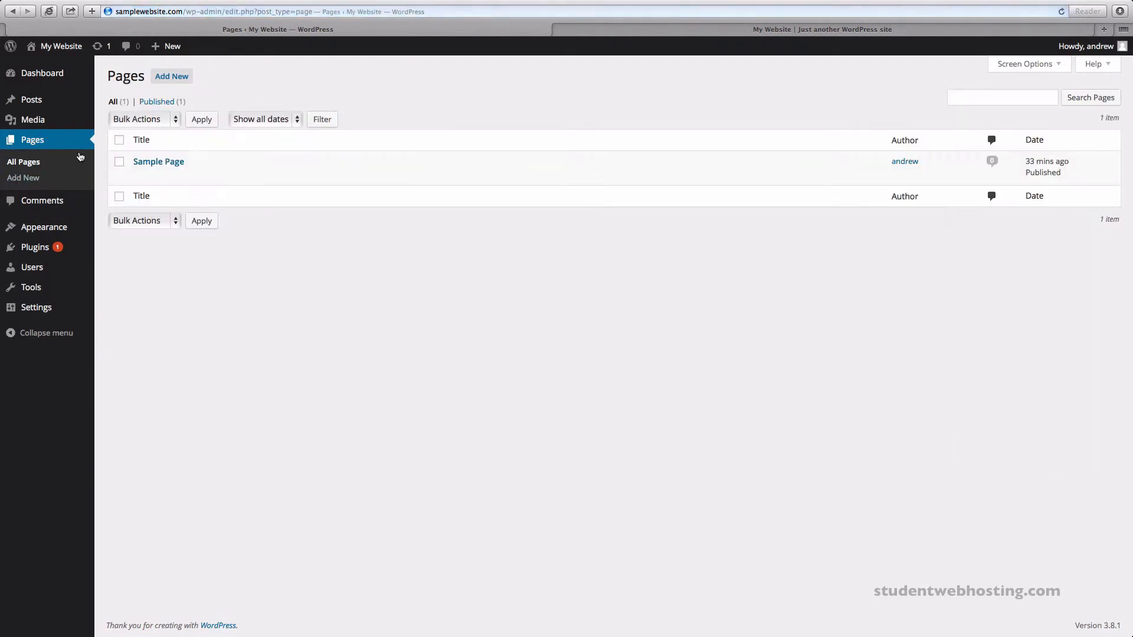
Set the front page back to your latest posts in the Reading settings and save the changes
click(65, 307)
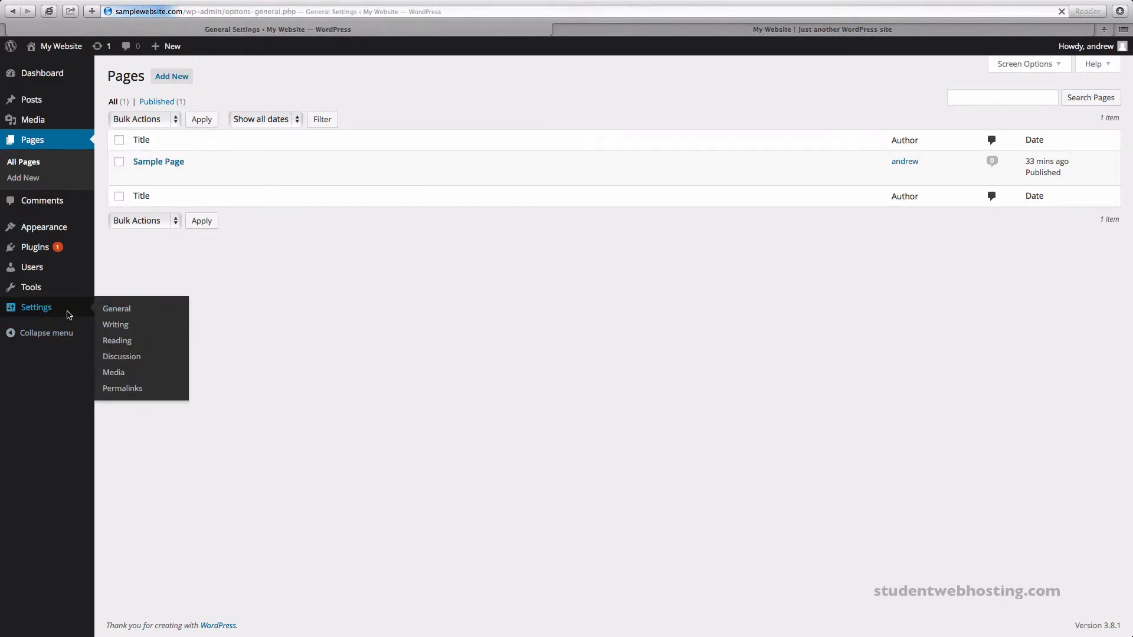
click(22, 320)
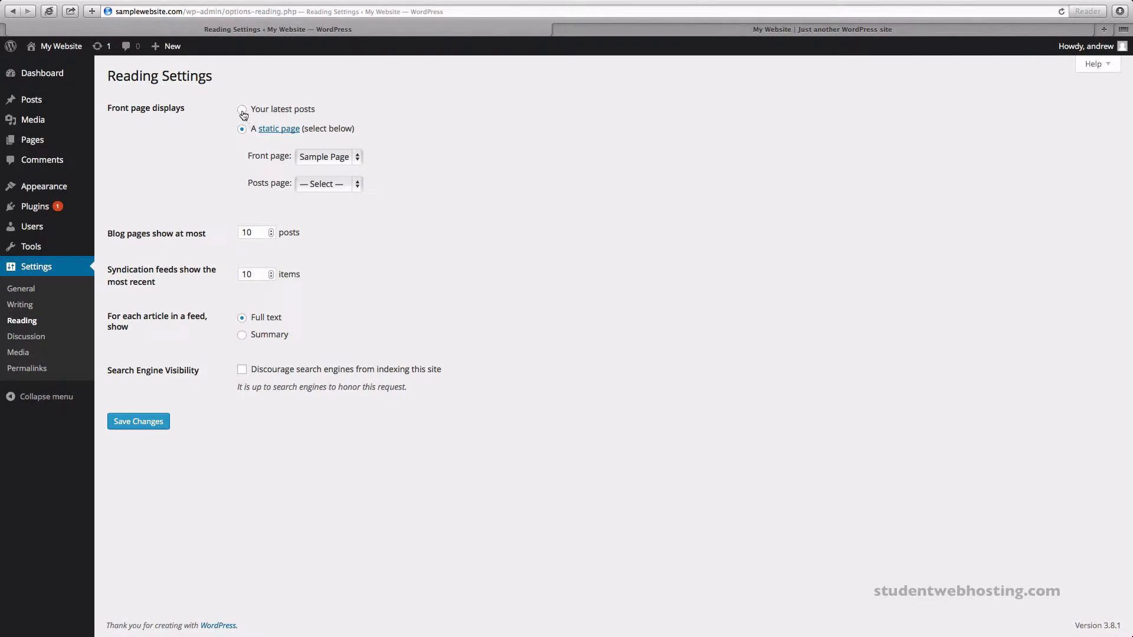
click(242, 110)
click(151, 422)
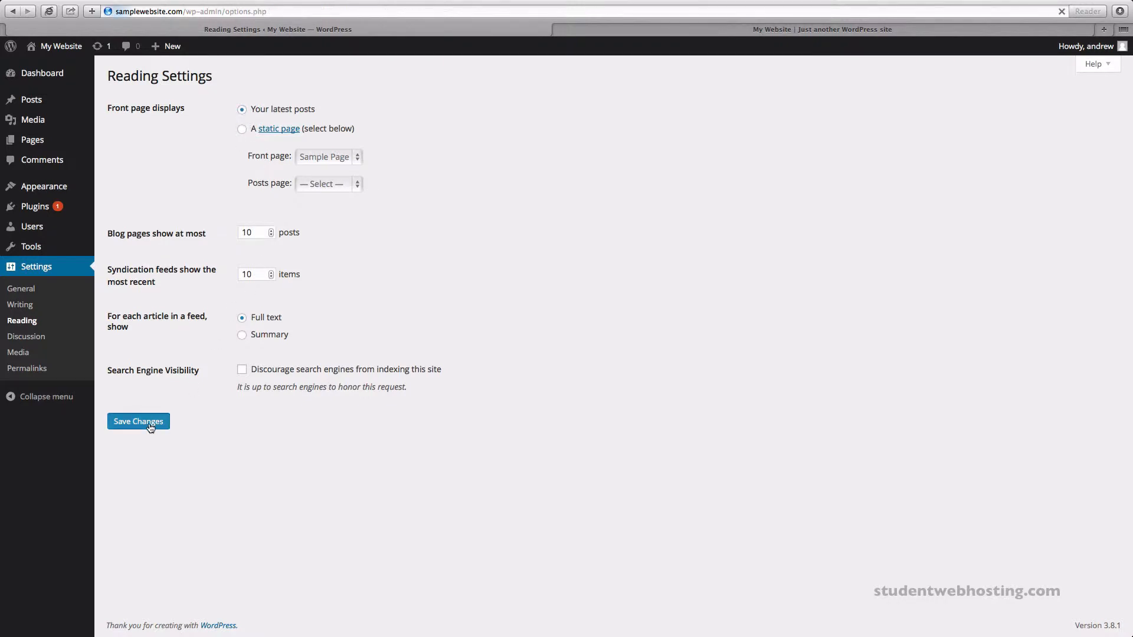
Examine the limits for posts on blog pages and for items in syndication feeds
double_click(249, 262)
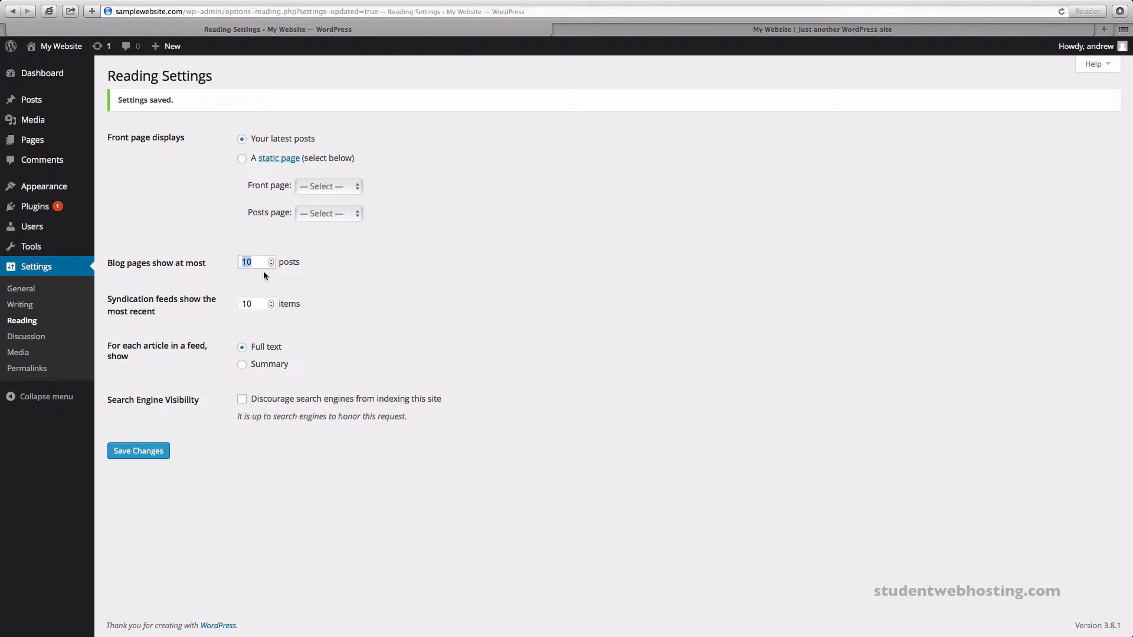
click(316, 455)
double_click(244, 304)
Try the Full text and Summary options for articles in a feed, and examine the search engine visibility option
click(243, 363)
click(242, 350)
click(242, 364)
drag(247, 399, 319, 459)
click(314, 408)
Open the Discussion settings and examine the default article, comment and e-mail notification options
click(26, 334)
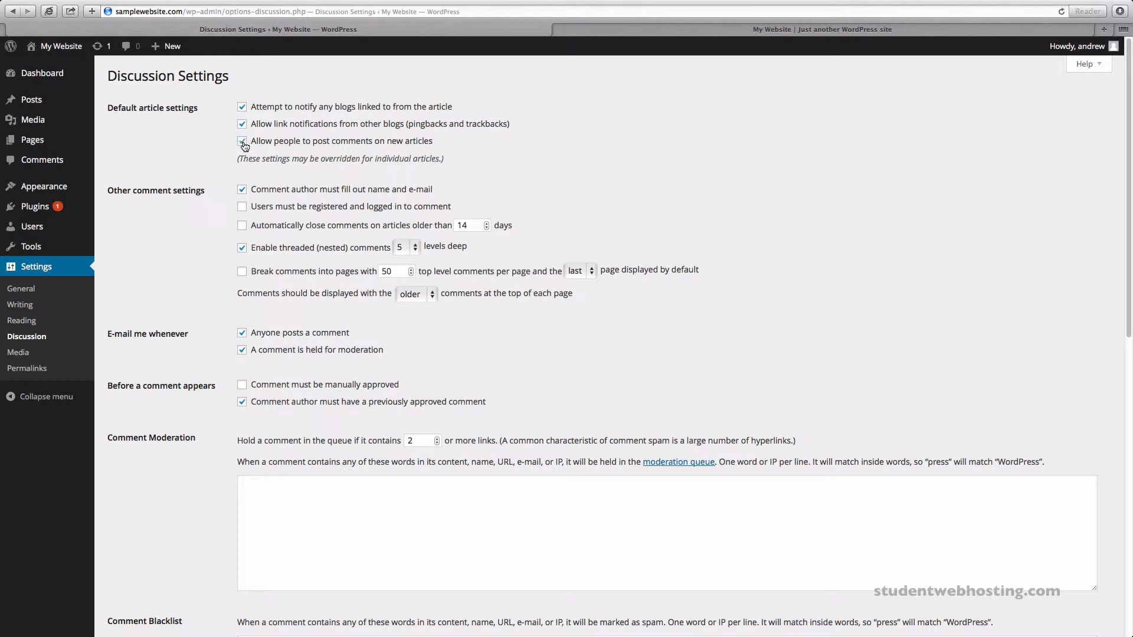
drag(303, 159, 438, 161)
scroll(180, 181, down, 2)
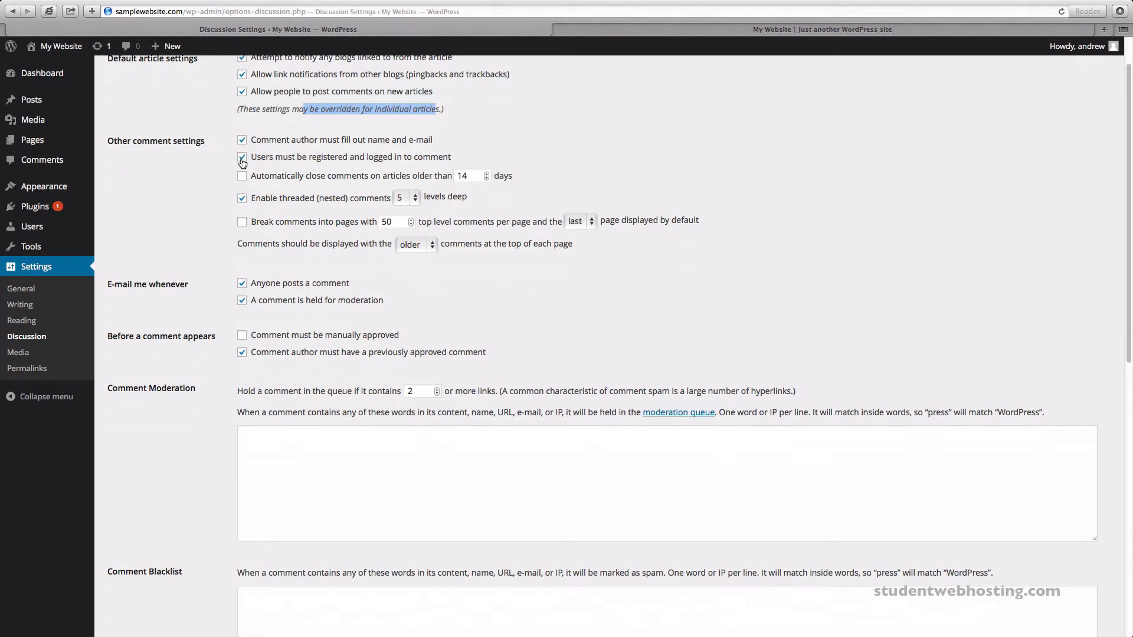
scroll(221, 218, down, 2)
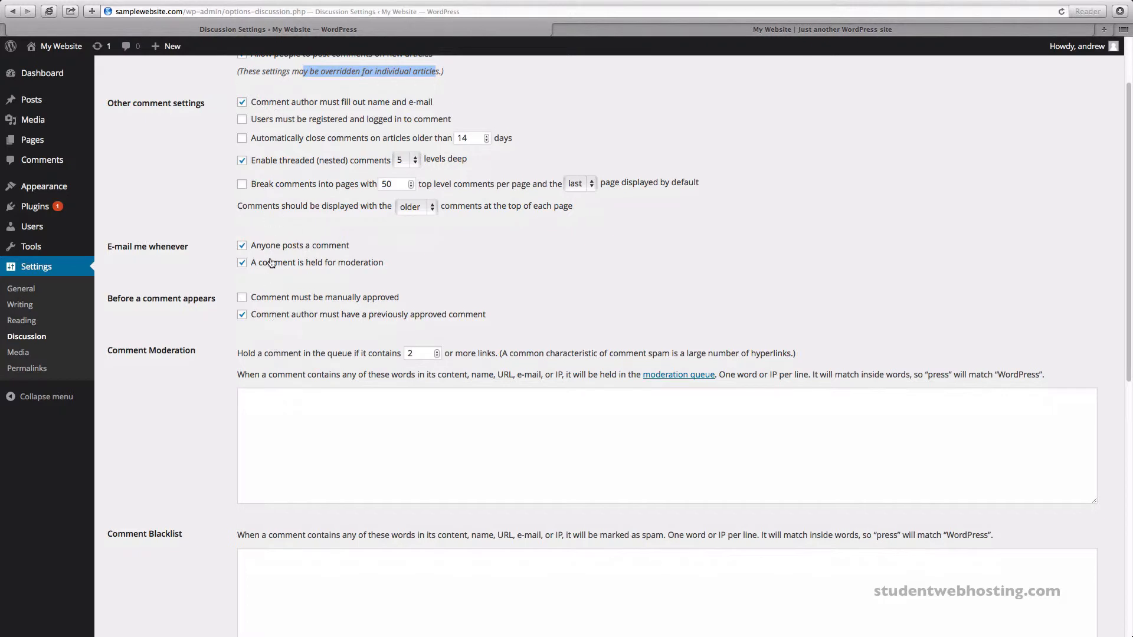
Examine the comment approval, comment moderation, comment blacklist and avatar options in the Discussion settings
scroll(270, 298, down, 2)
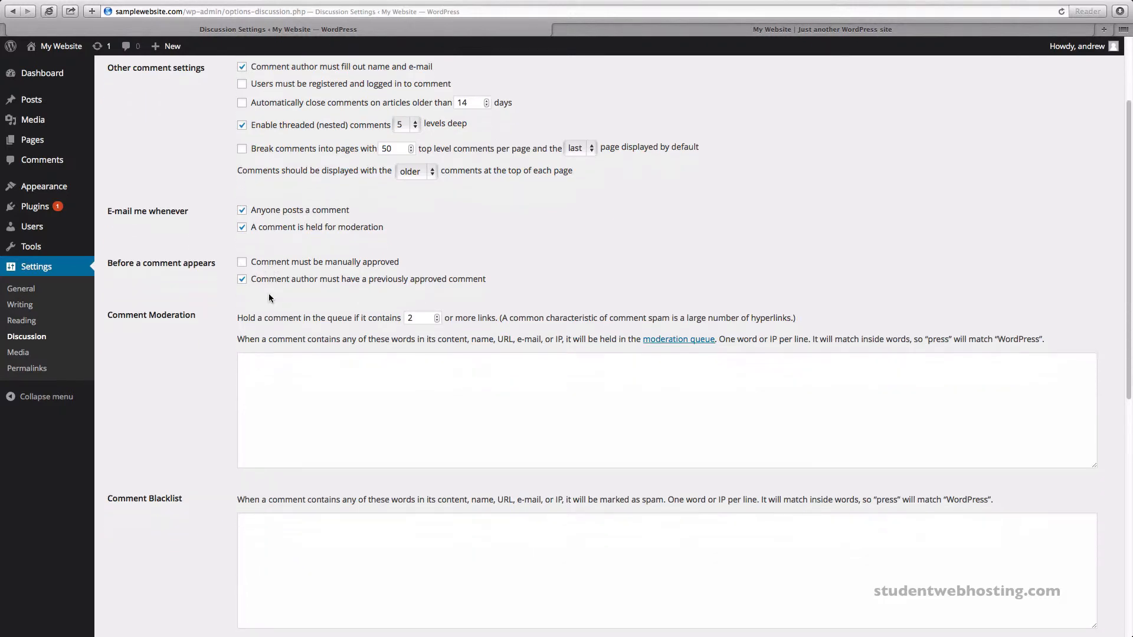
scroll(269, 296, down, 8)
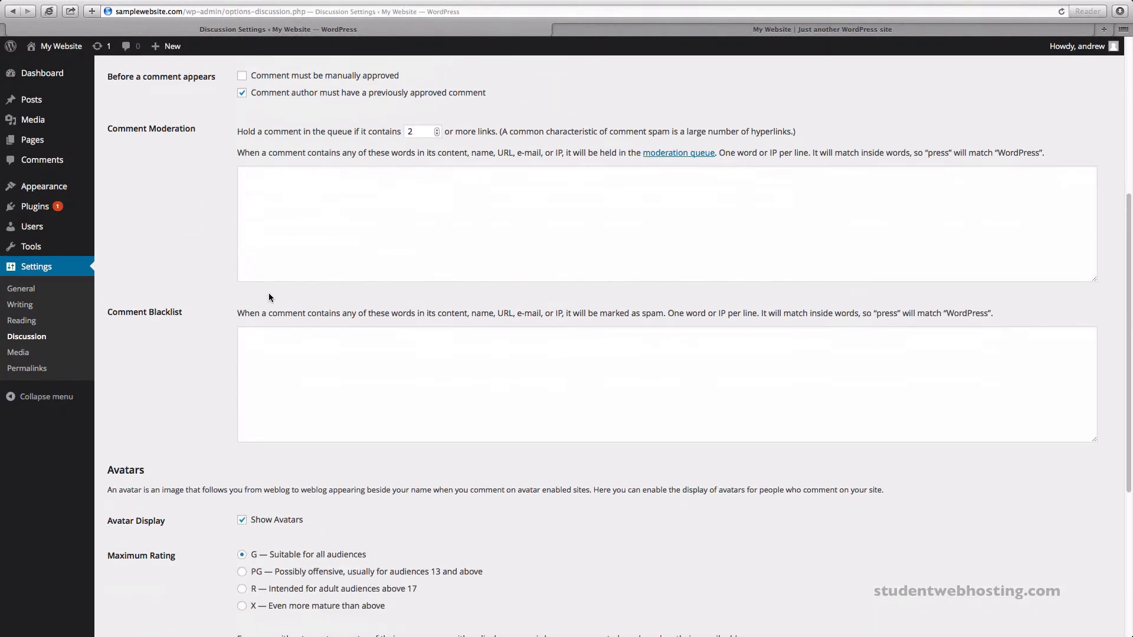
scroll(268, 292, up, 15)
scroll(269, 291, down, 20)
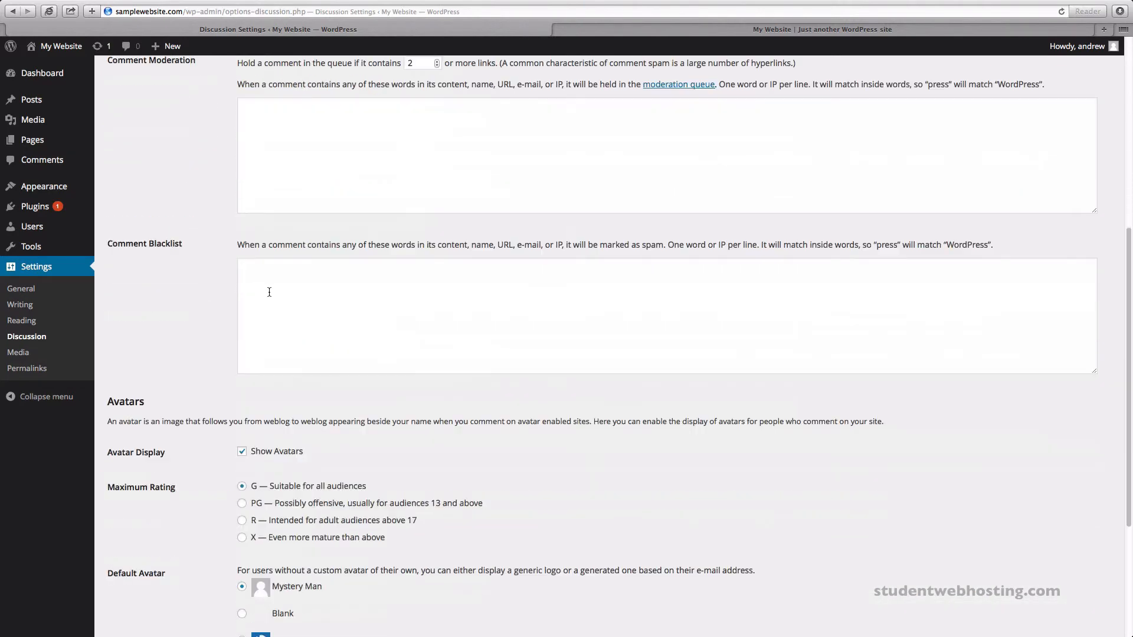
scroll(269, 291, down, 8)
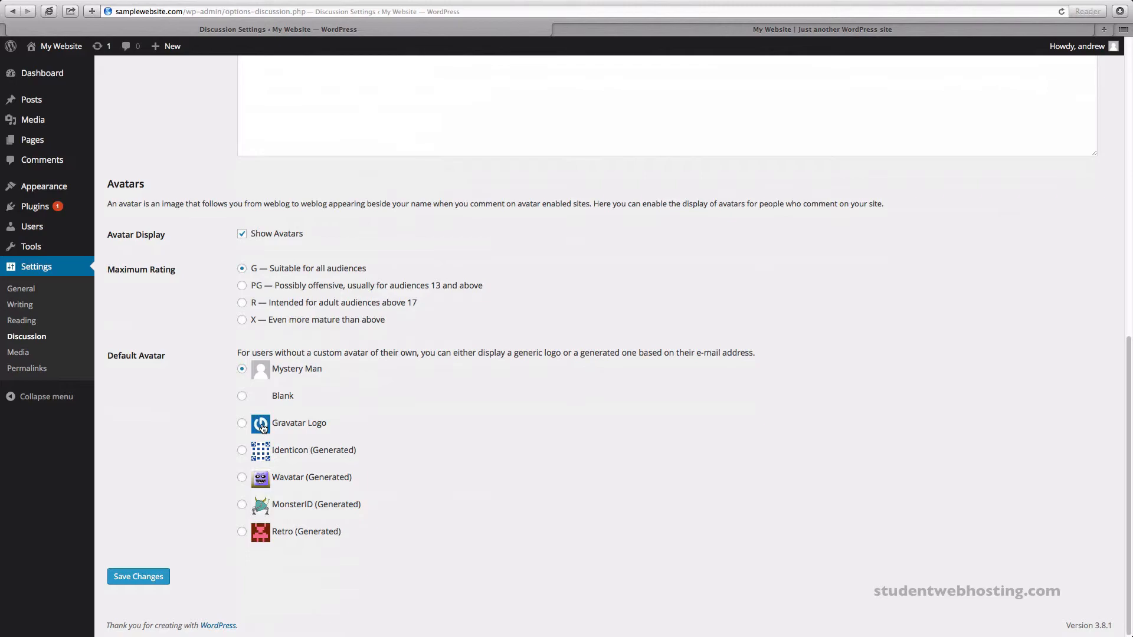
Visit gravatar.com in a new tab, and try the PG maximum rating among the avatar options of the Discussion settings
key(super+t)
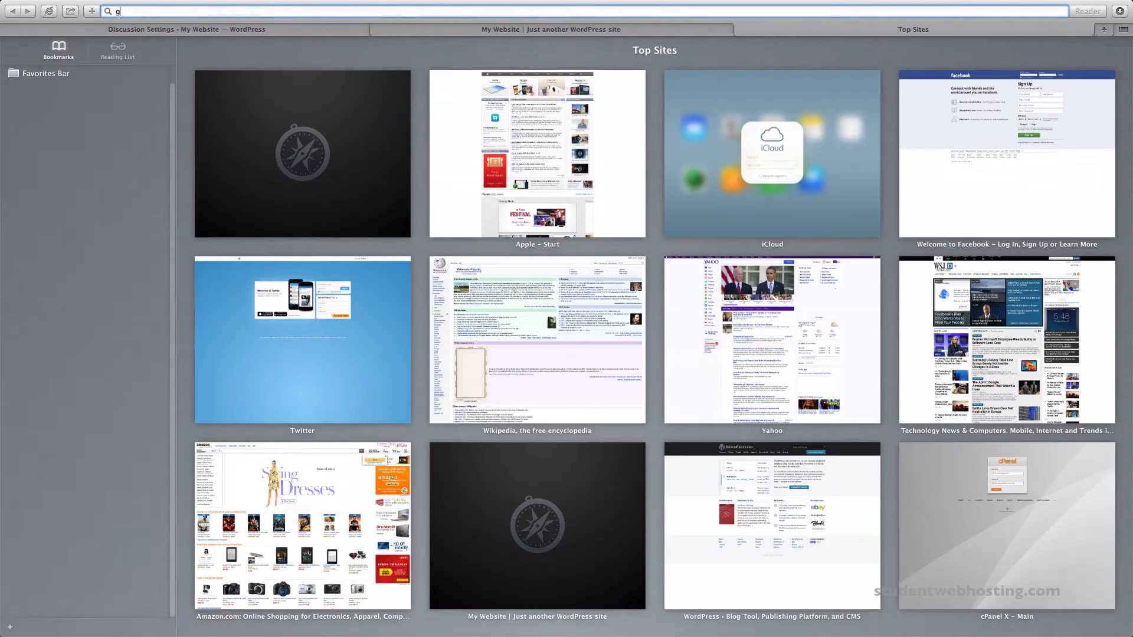
text(gravatar.com)
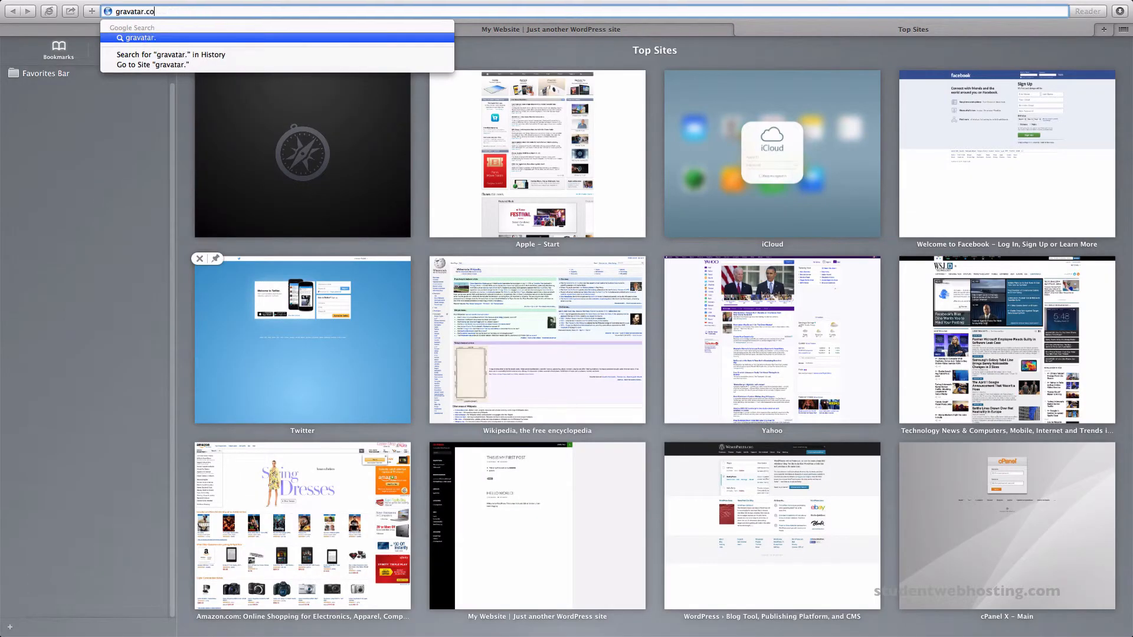
key(Return)
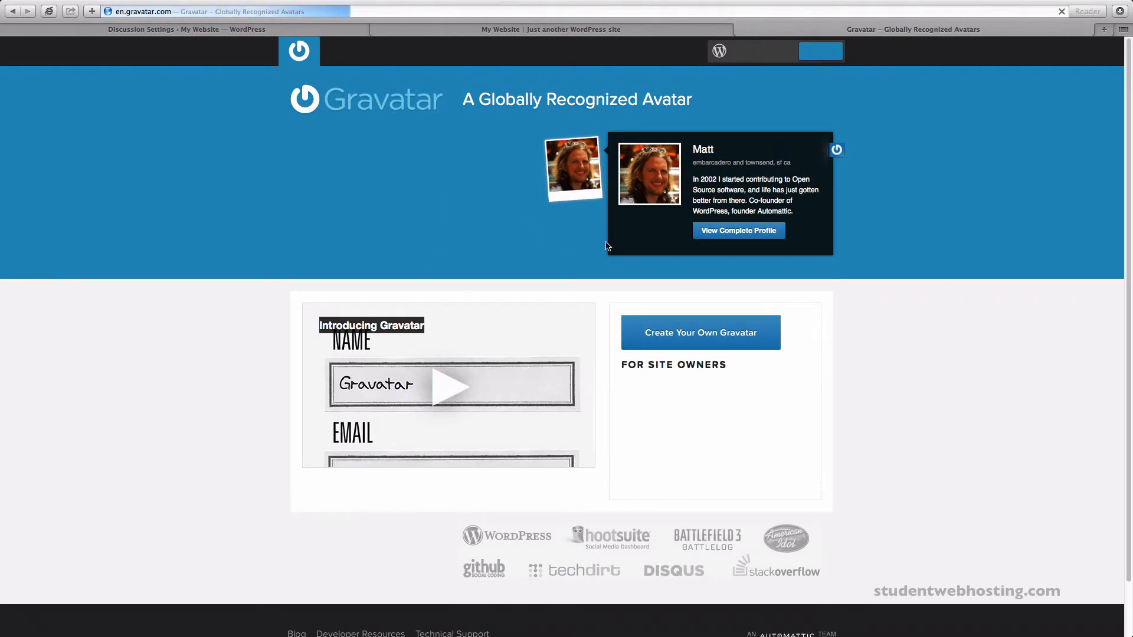
click(489, 31)
click(307, 31)
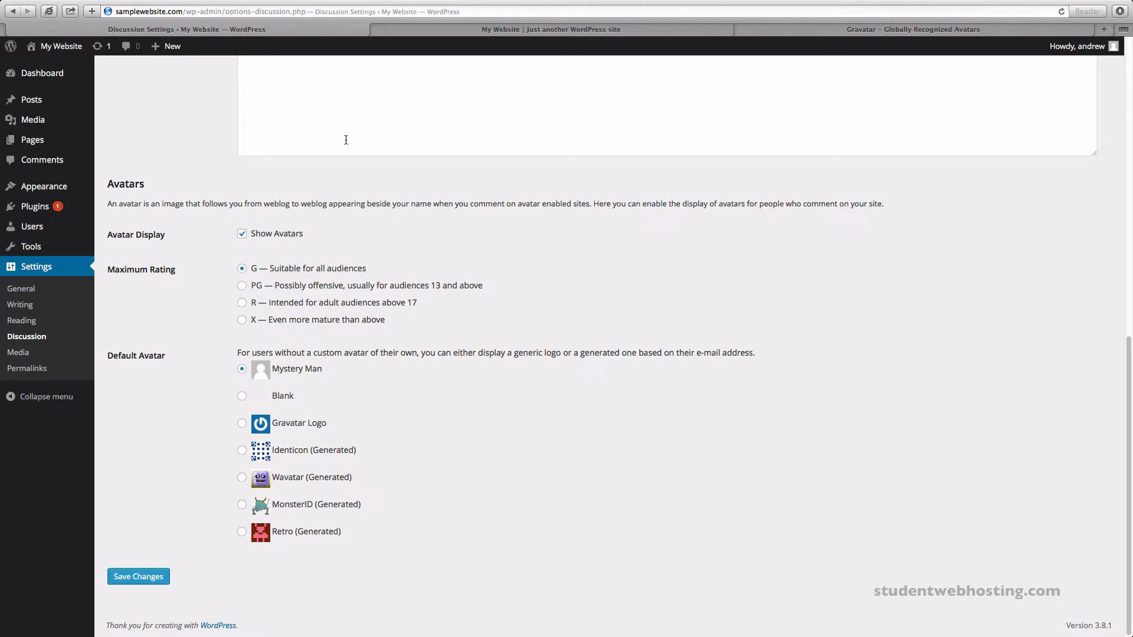
click(813, 31)
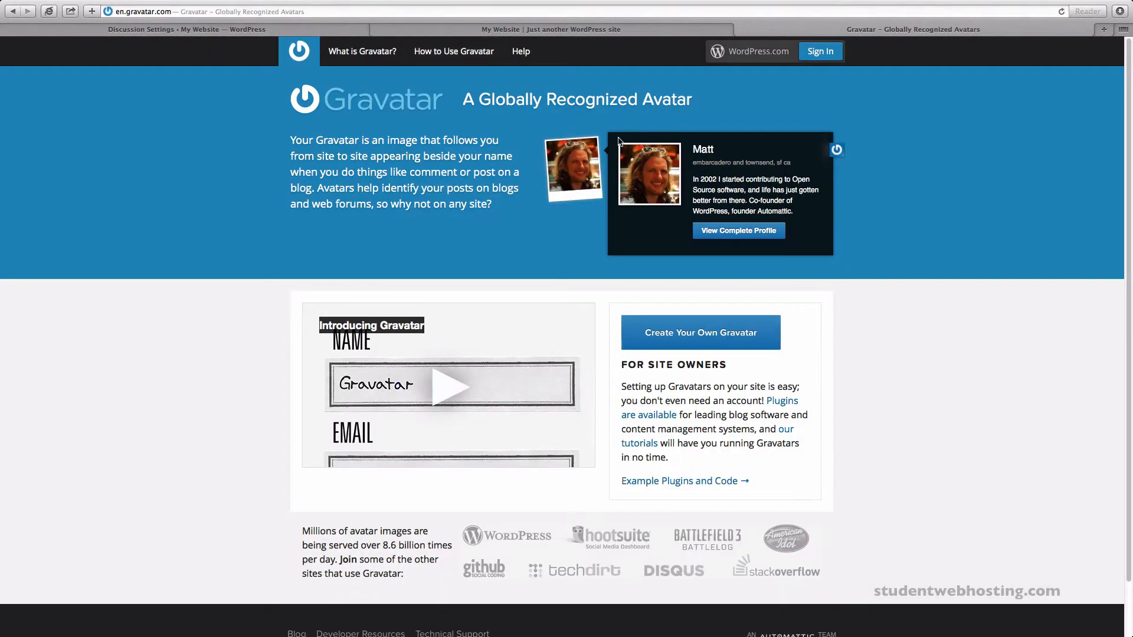
click(285, 28)
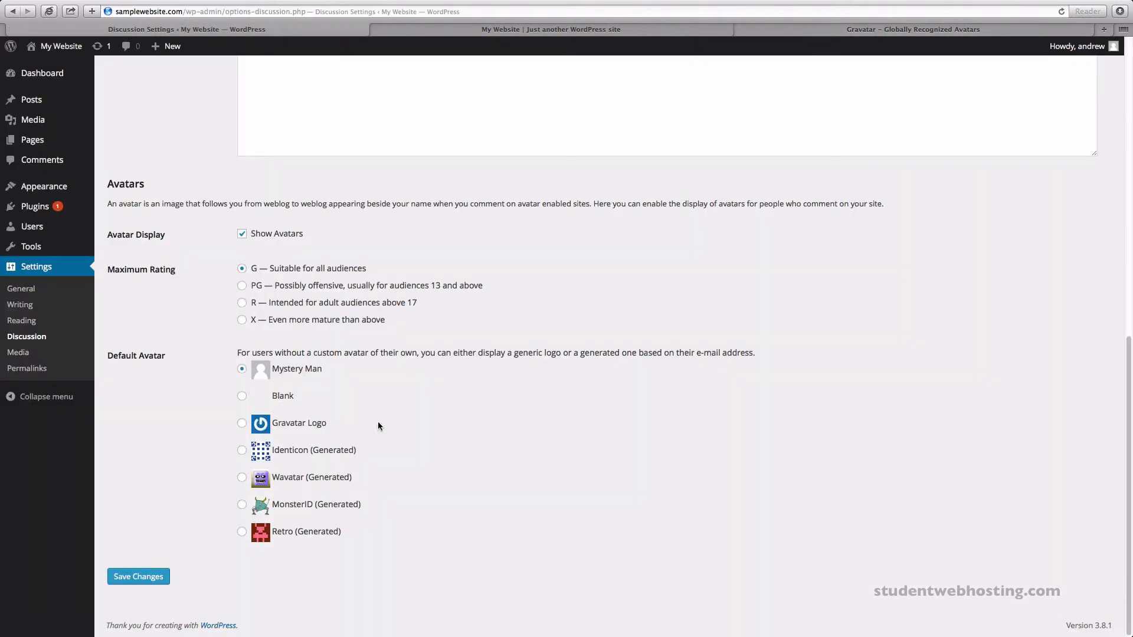
click(242, 285)
Open the Media settings and examine the width and height values for the thumbnail, medium and large image sizes
click(26, 354)
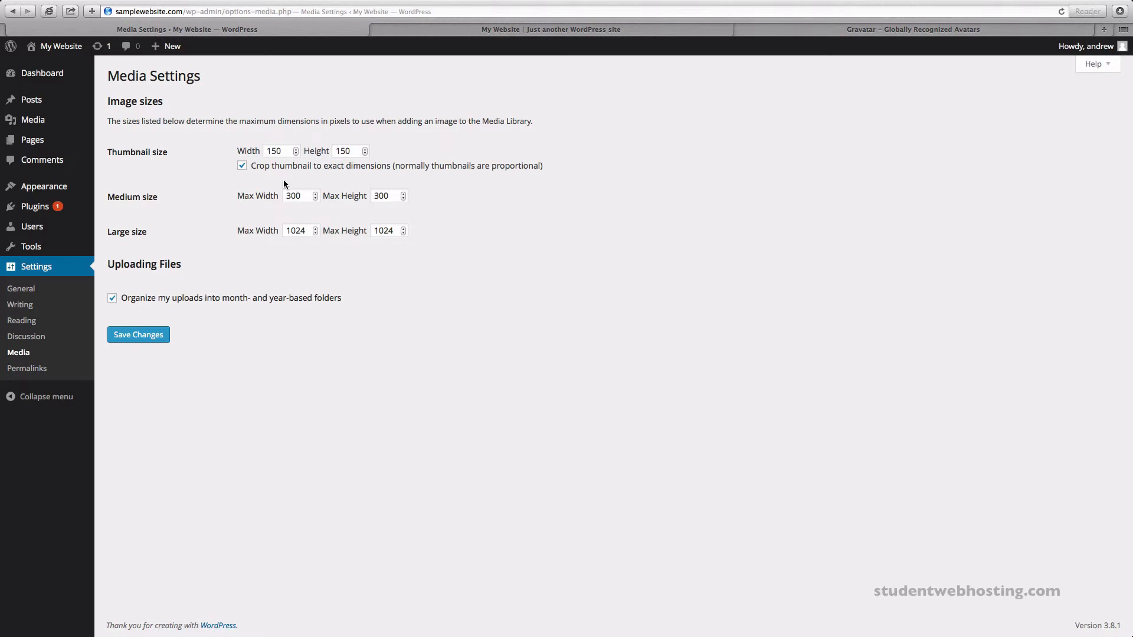
drag(185, 164, 92, 150)
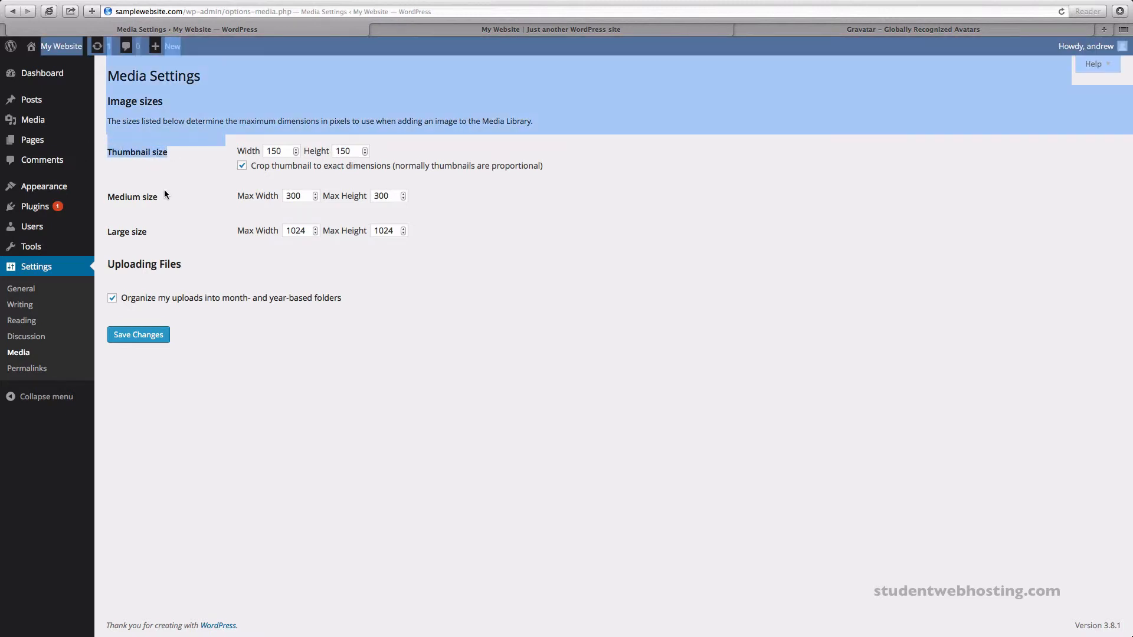
drag(164, 192, 108, 197)
drag(151, 232, 112, 231)
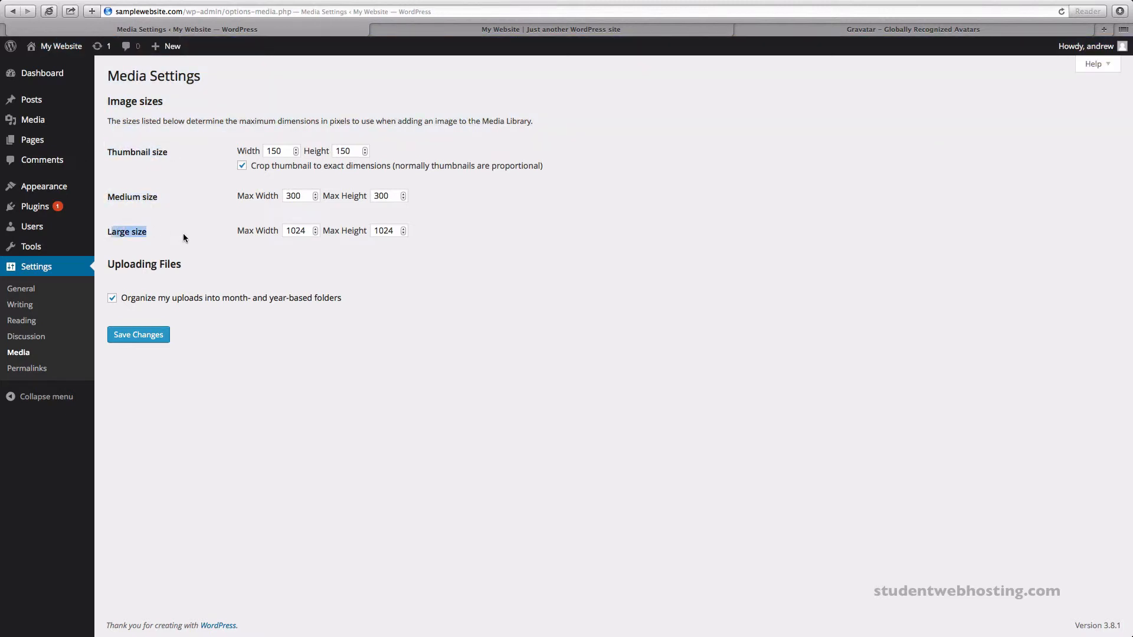
click(277, 151)
click(305, 195)
click(304, 231)
click(380, 196)
click(353, 152)
Open the Permalink settings and examine the example URLs of the Default and Day and name structures
click(26, 369)
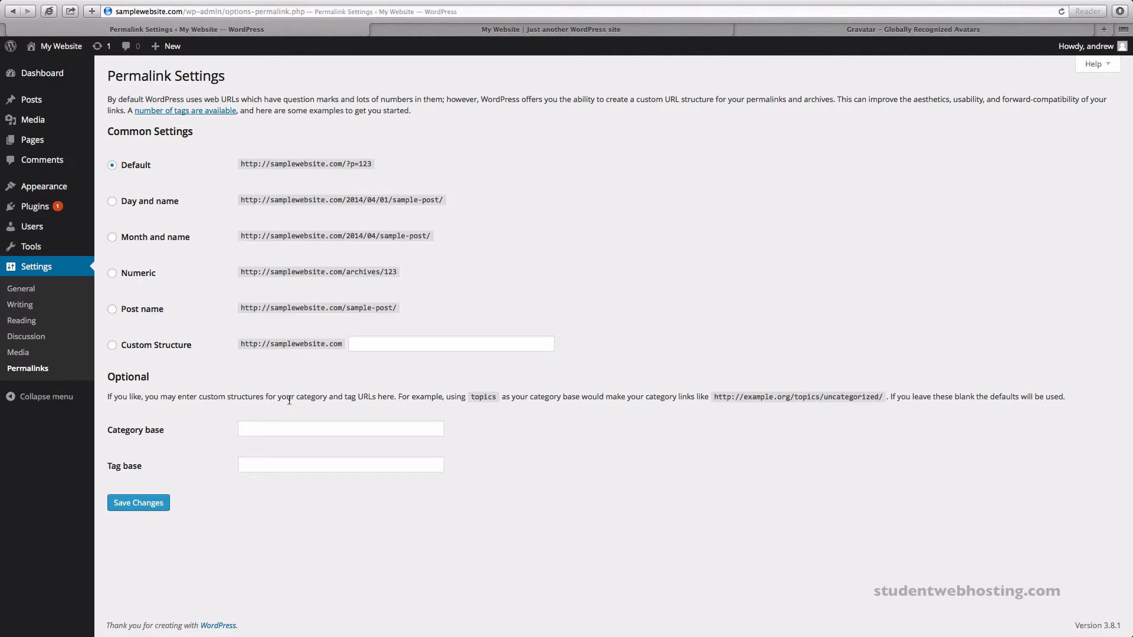
drag(375, 163, 236, 164)
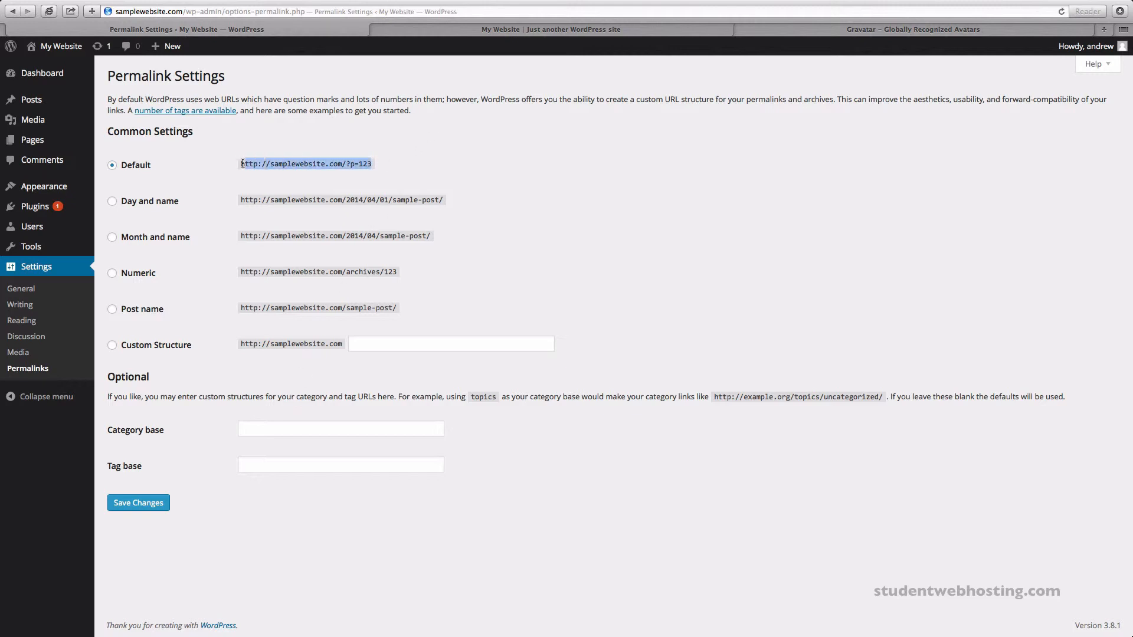
drag(443, 201, 211, 201)
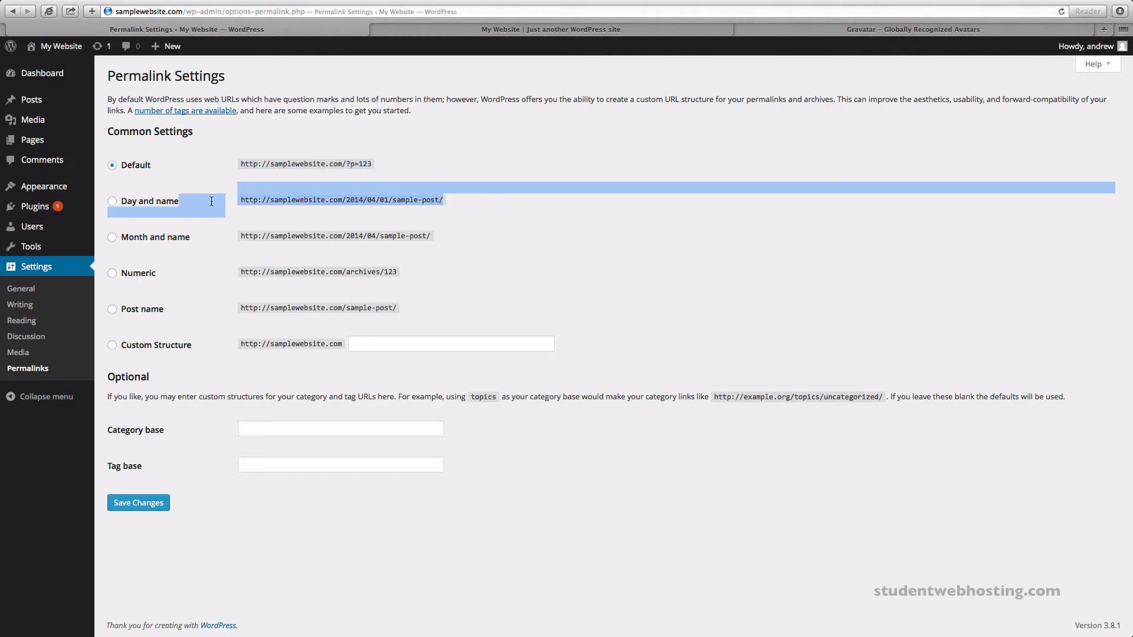
click(381, 209)
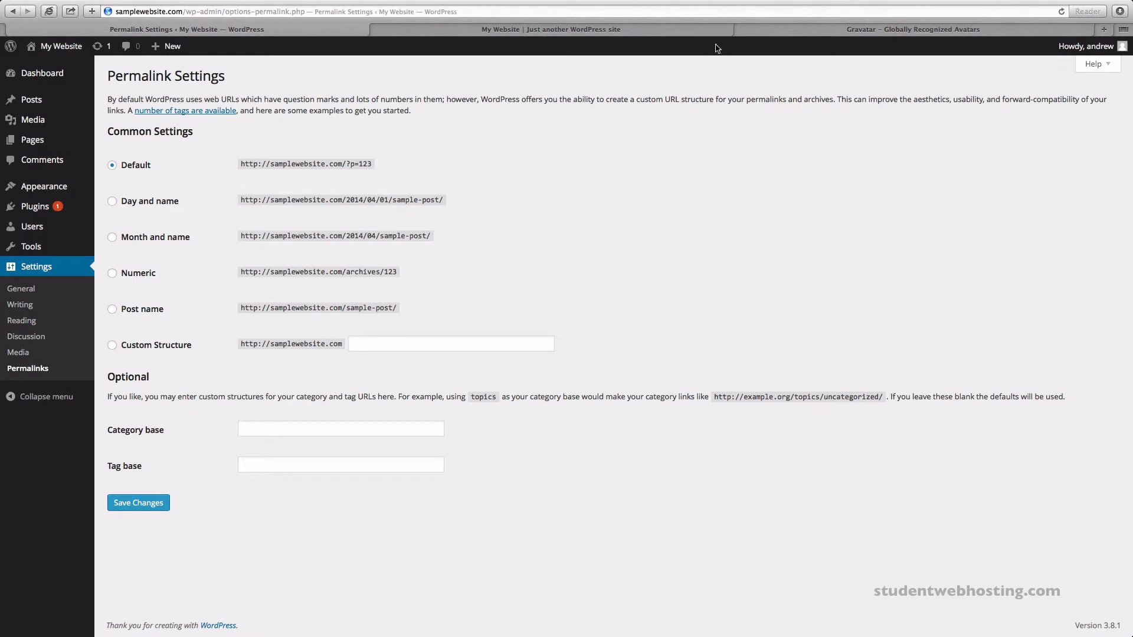
Close the Gravatar page, reload the website's front page and open the post "This is my first post"
click(740, 30)
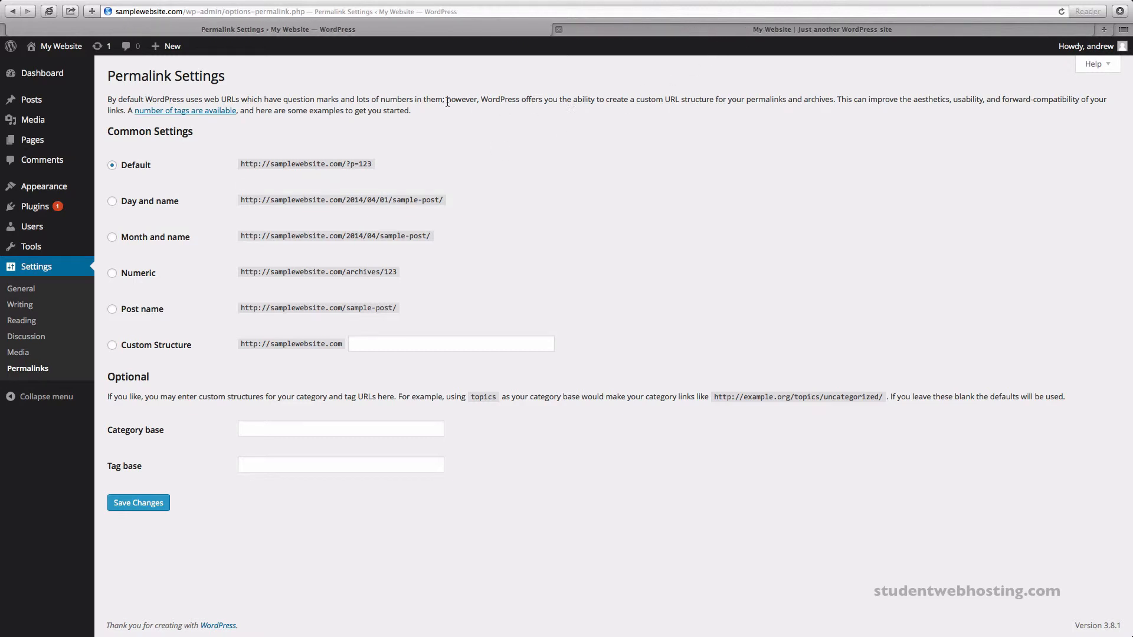
click(623, 30)
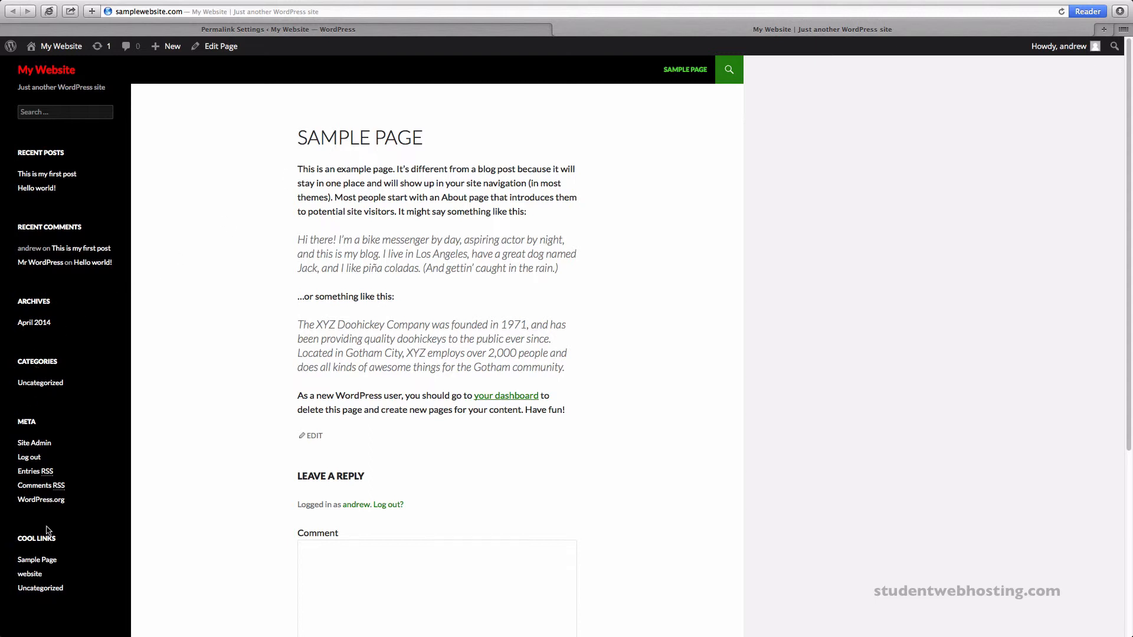
key(super+r)
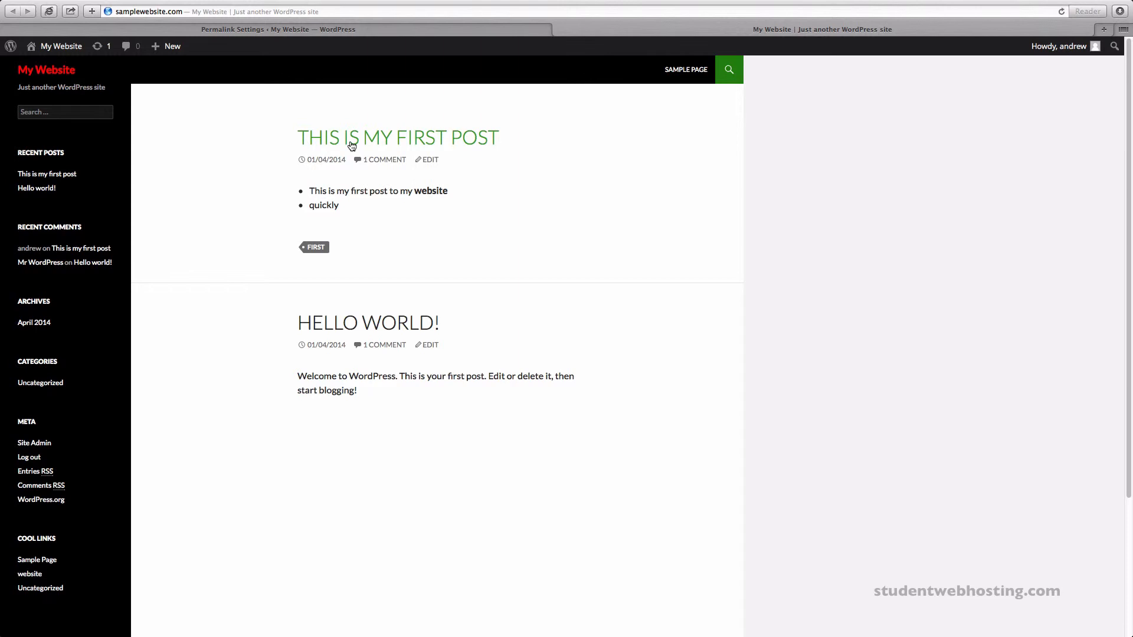
click(351, 144)
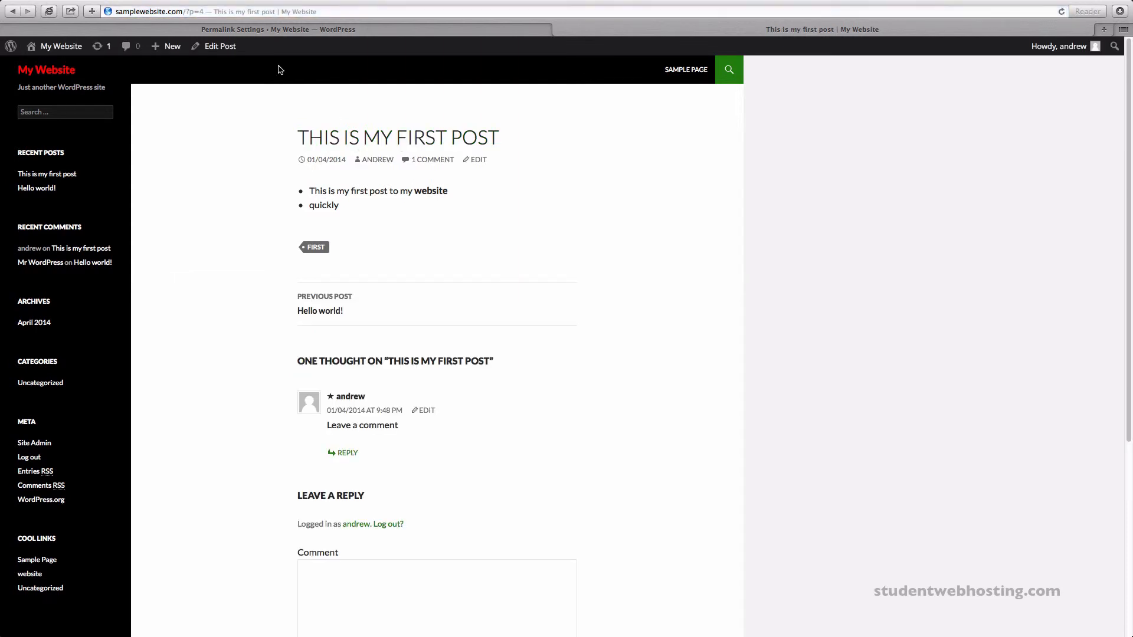
Examine the address of the opened post, especially the ?p=4 part after the domain name
drag(117, 13, 199, 13)
click(186, 13)
click(201, 12)
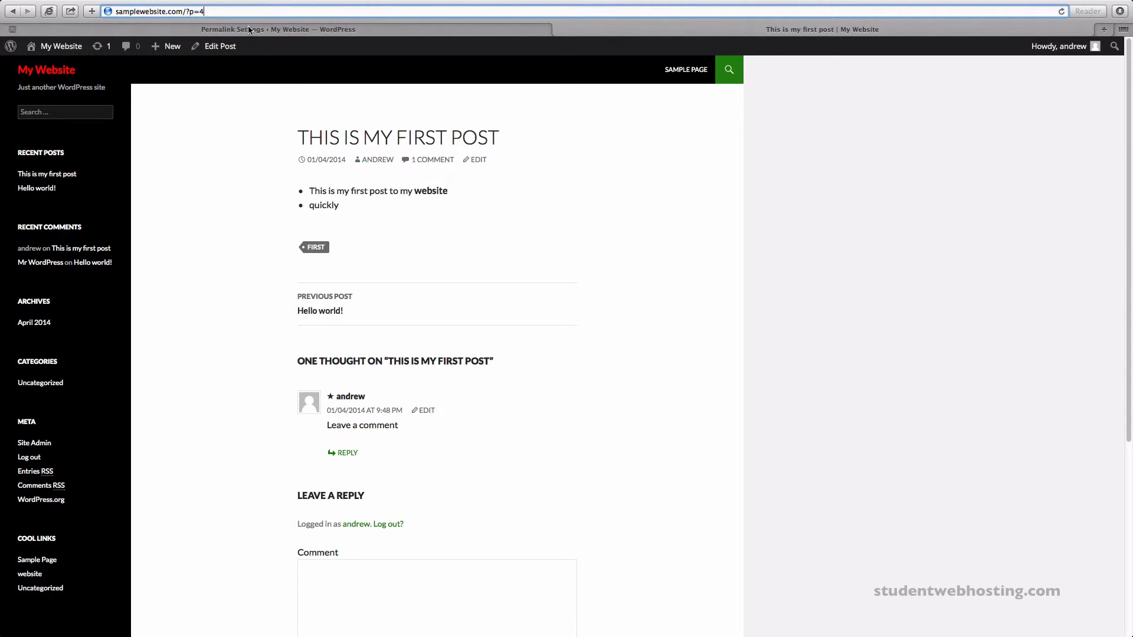
key(super+a)
click(353, 137)
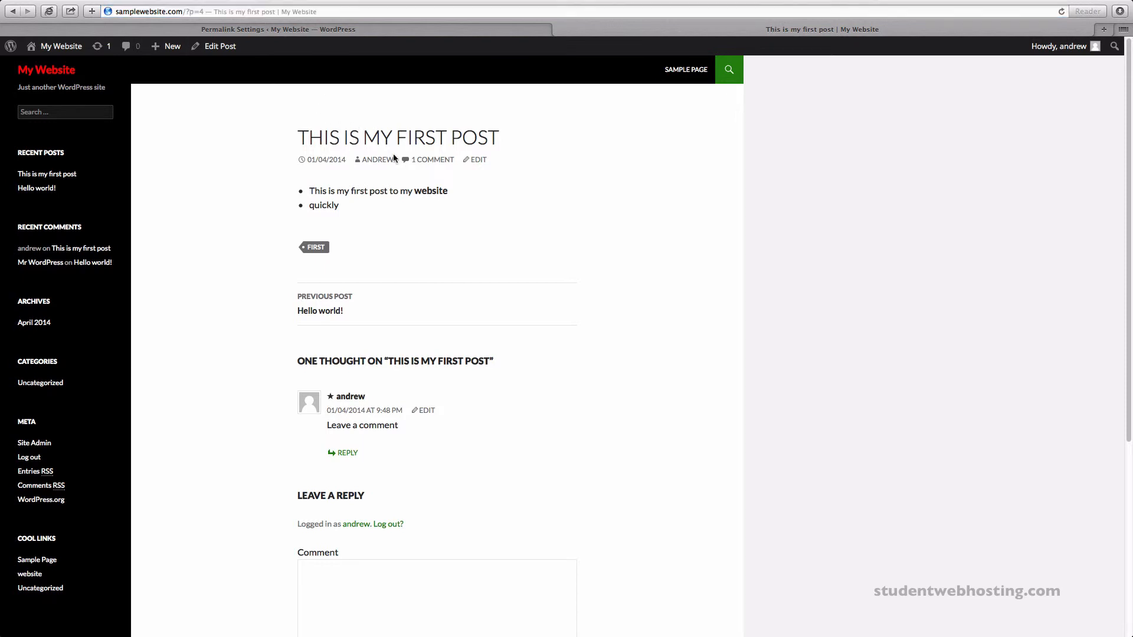
click(189, 13)
drag(189, 12, 221, 13)
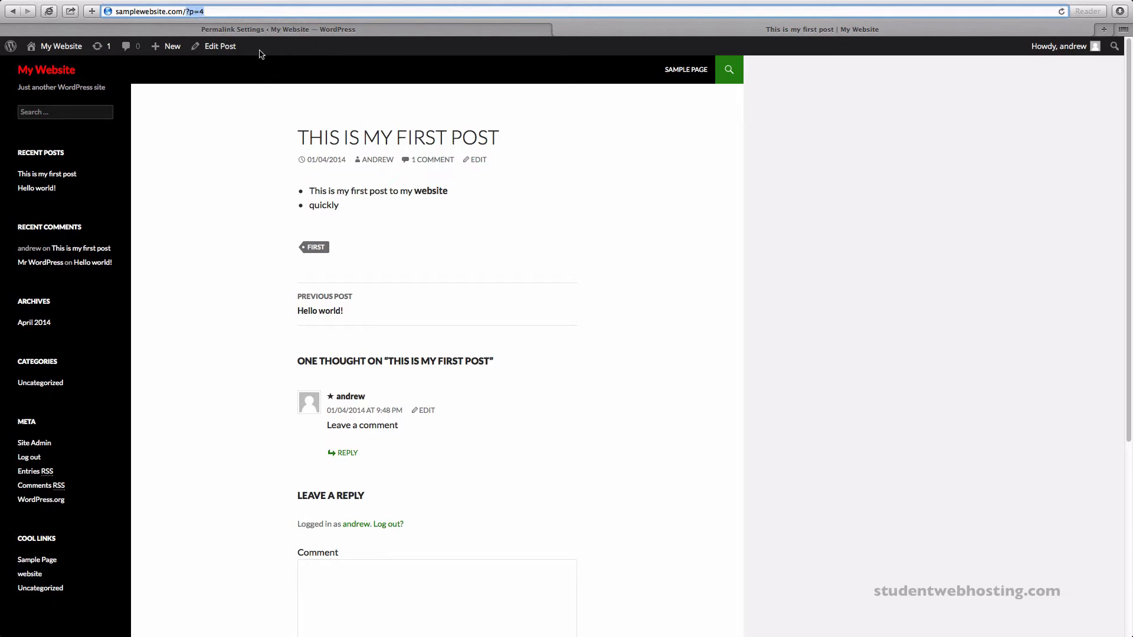
Set the permalink structure to Post name in the Permalink settings and save the changes
click(269, 30)
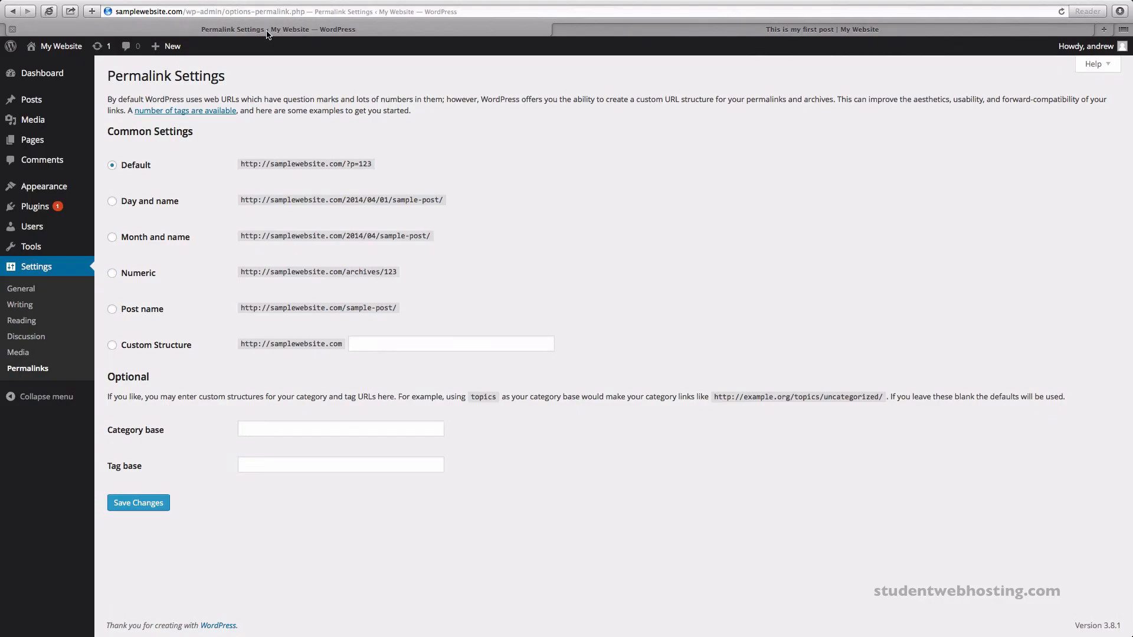
drag(345, 164, 374, 170)
click(113, 310)
click(145, 506)
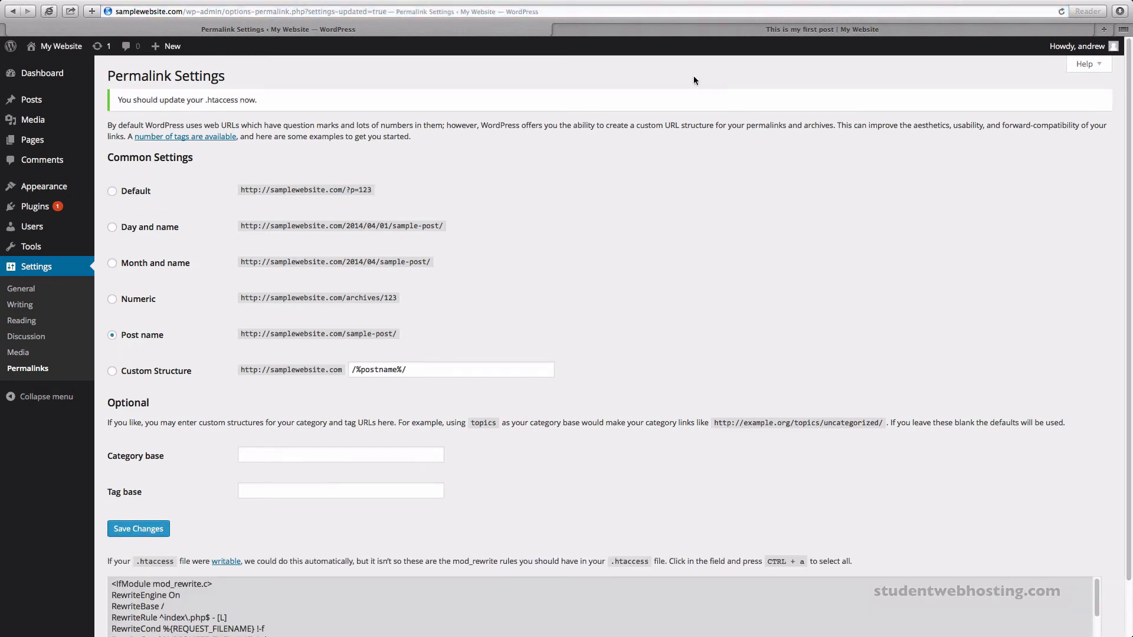
Reload the first post on the website and examine the domain and post name parts of its address
click(645, 32)
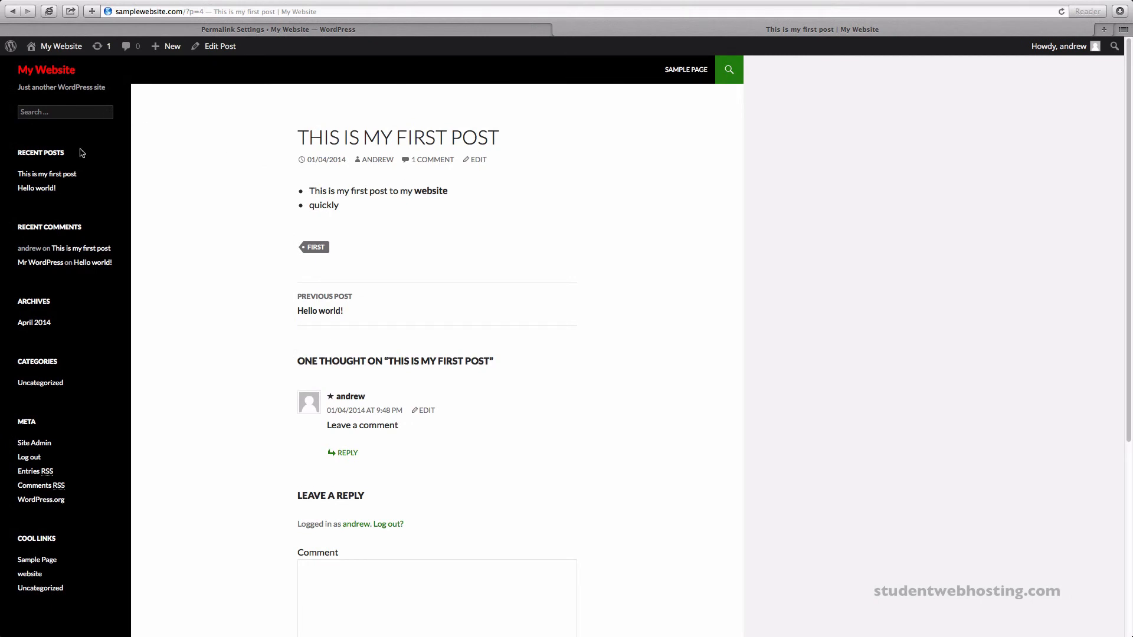
key(super+r)
click(127, 11)
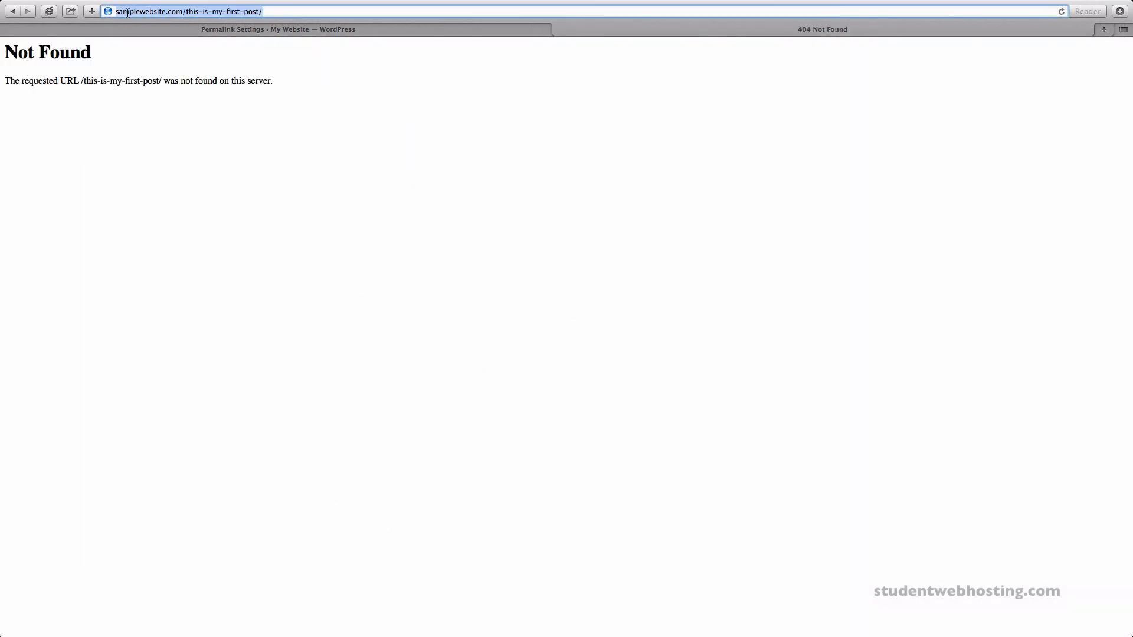
drag(116, 12, 183, 12)
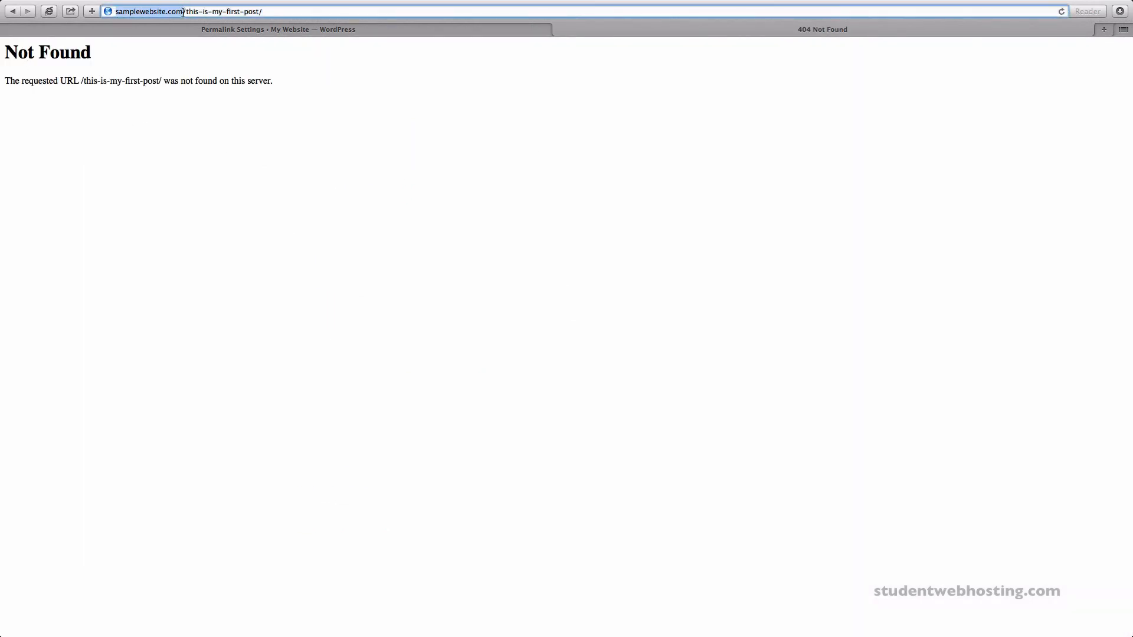
click(187, 12)
click(213, 12)
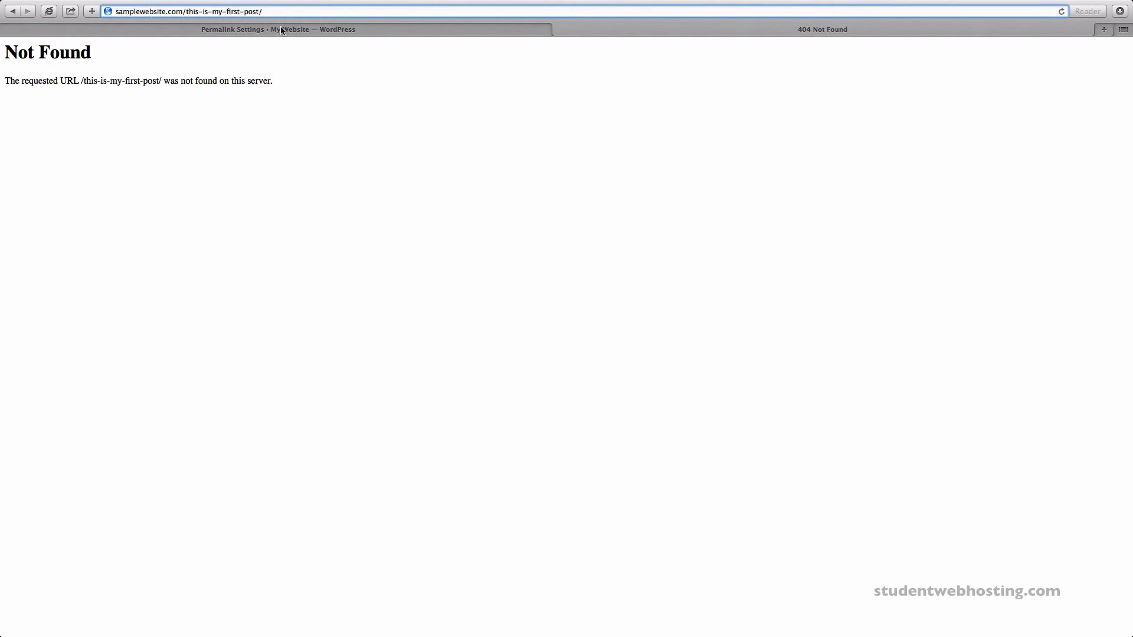
drag(273, 12, 185, 12)
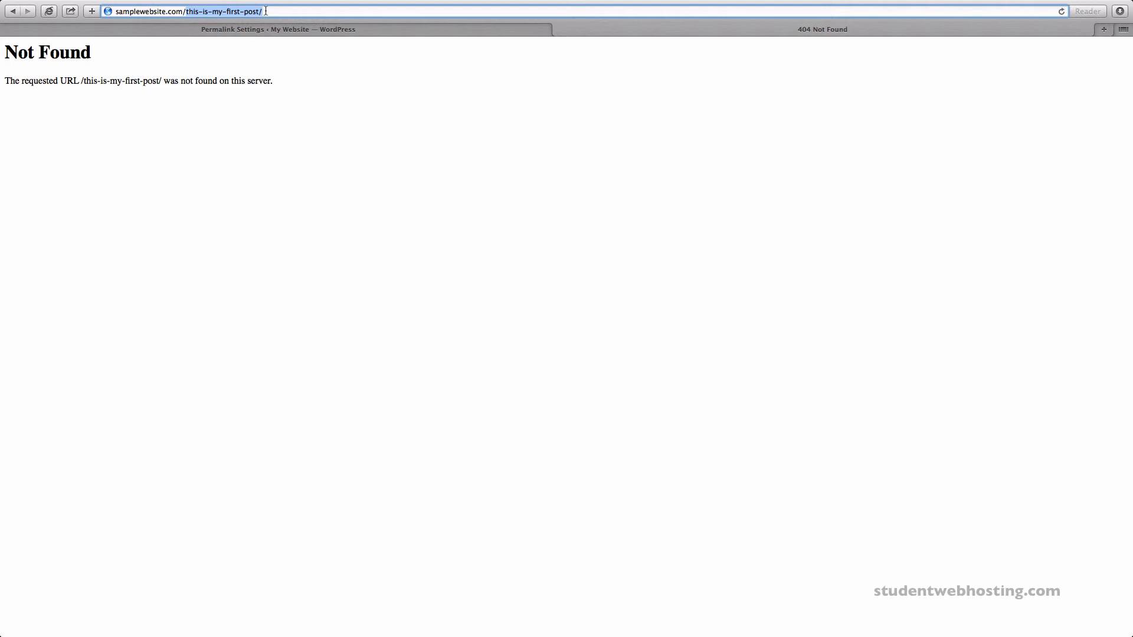
click(192, 12)
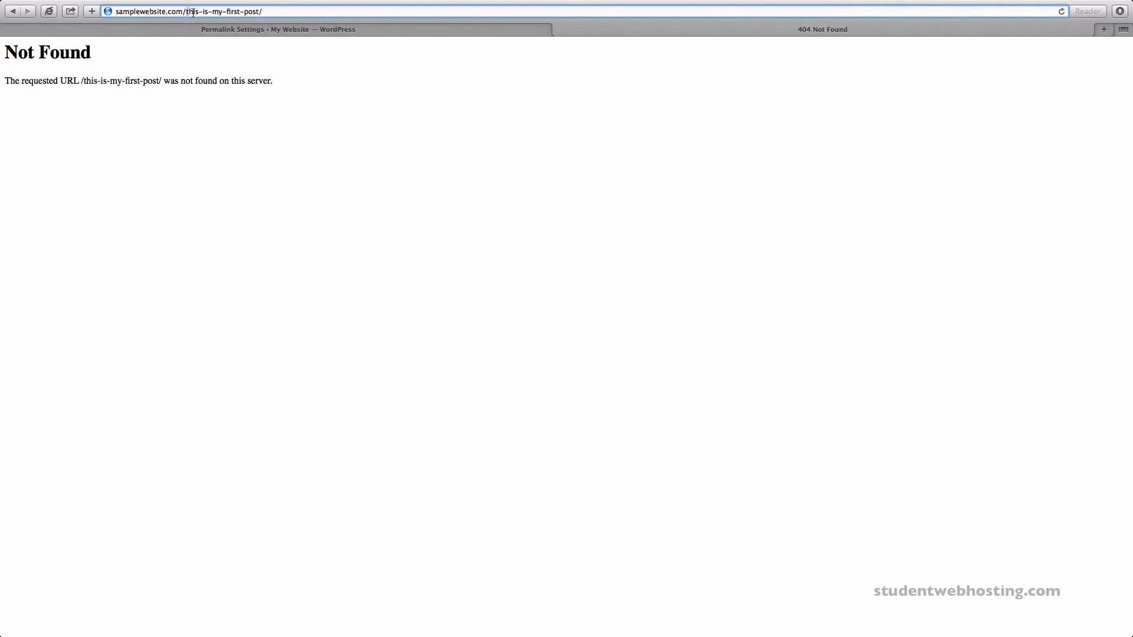
drag(187, 12, 274, 12)
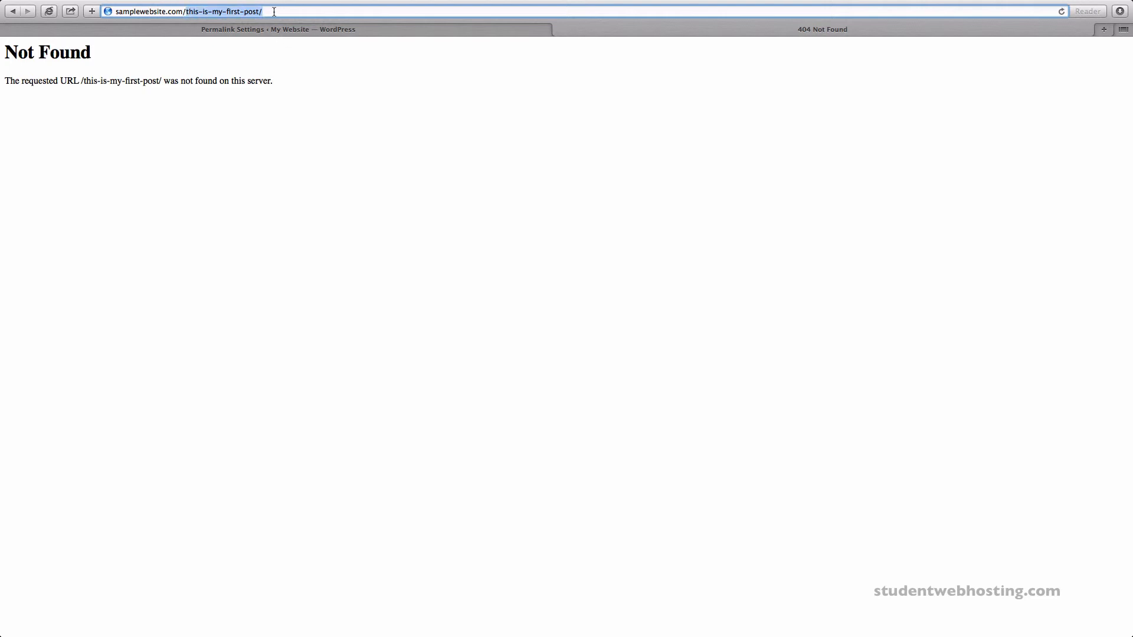
drag(274, 12, 130, 12)
Return to the Permalink Settings and try the Day and name, Numeric and Custom Structure options in turn
click(268, 29)
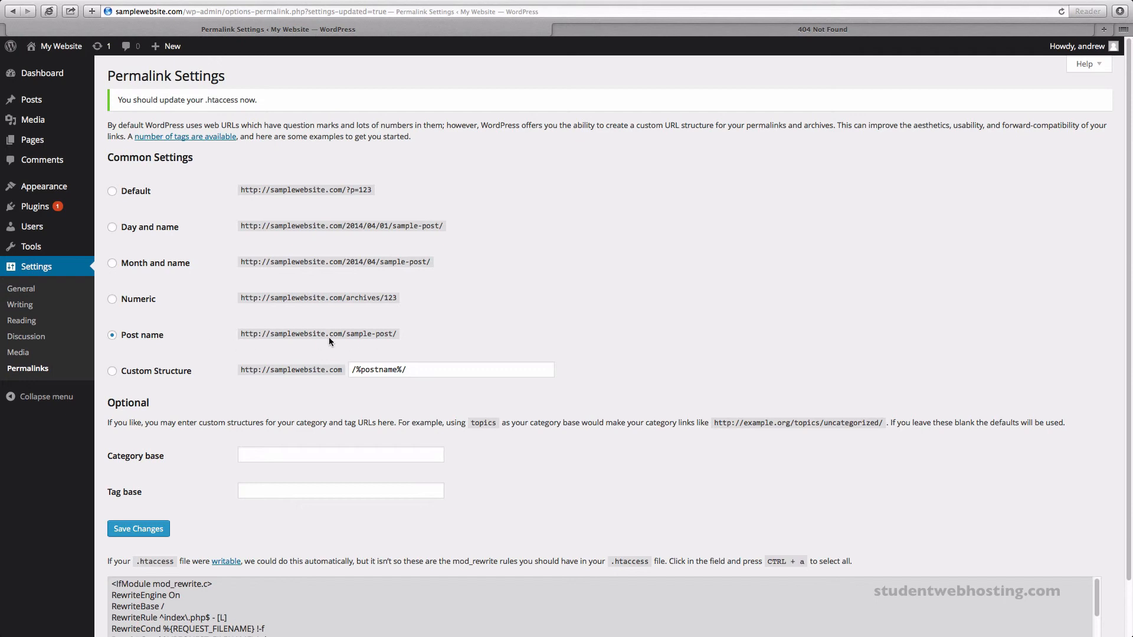
click(112, 227)
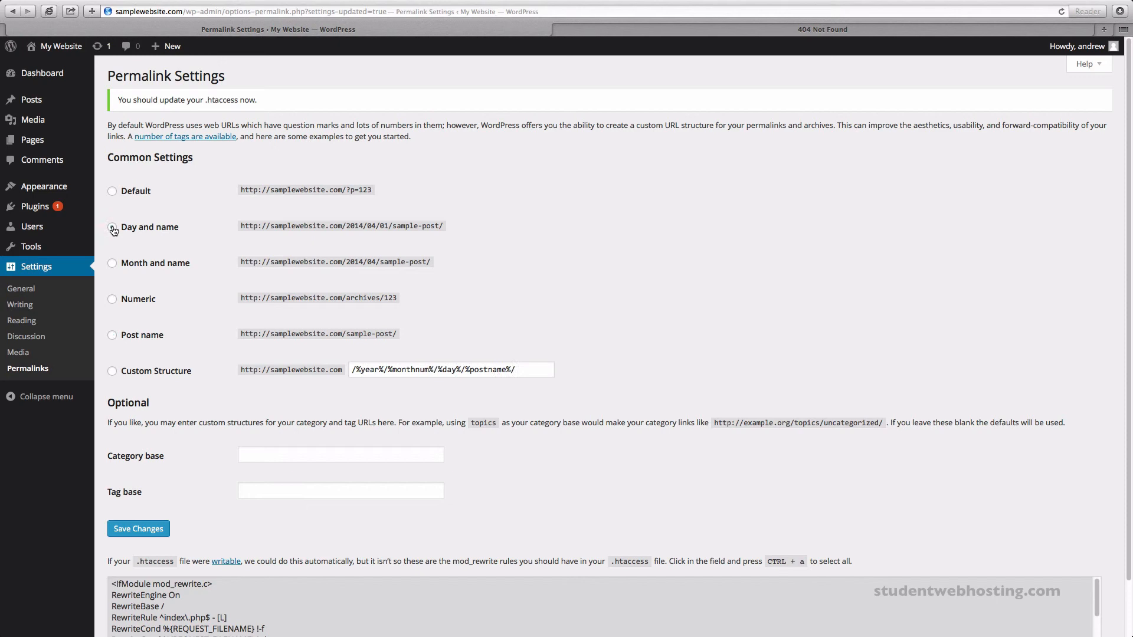
click(112, 299)
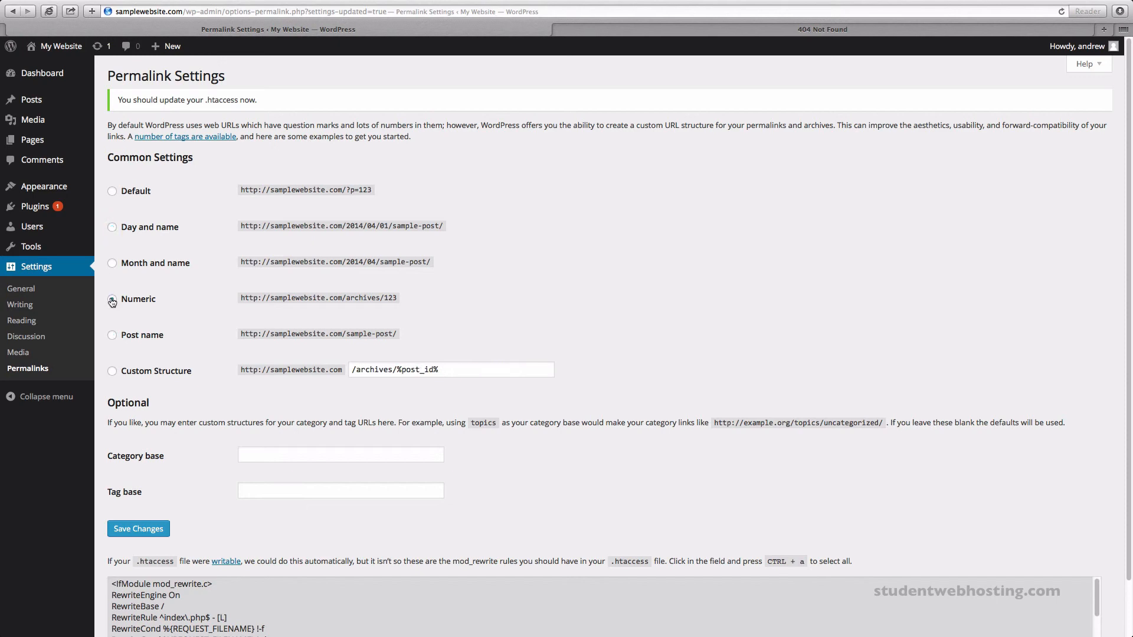
click(112, 372)
scroll(294, 393, down, 3)
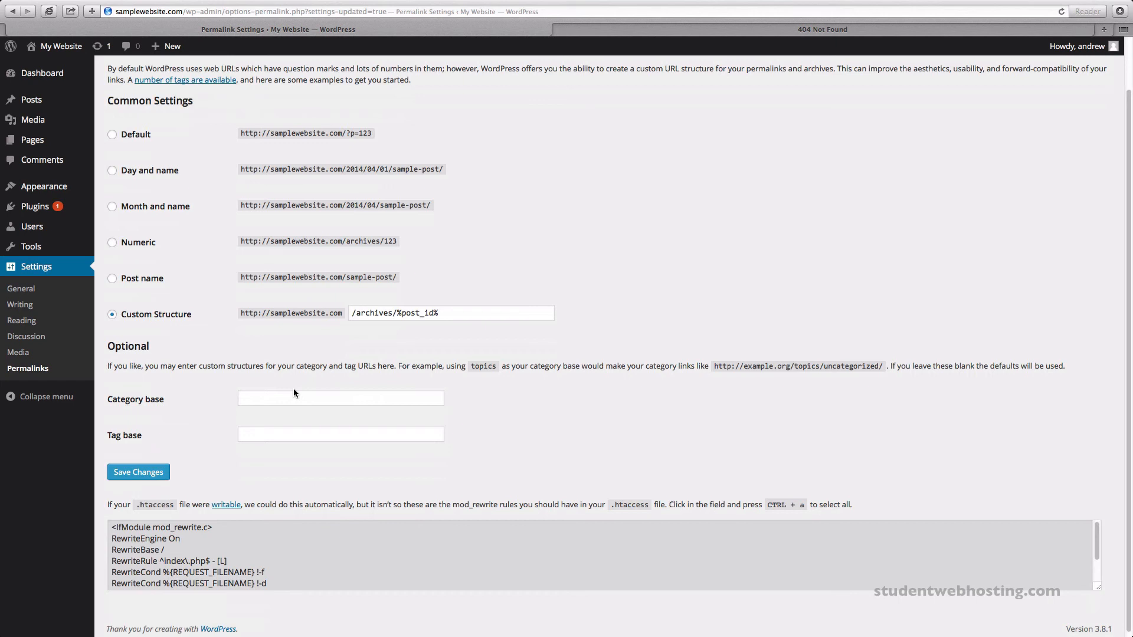
scroll(236, 162, up, 3)
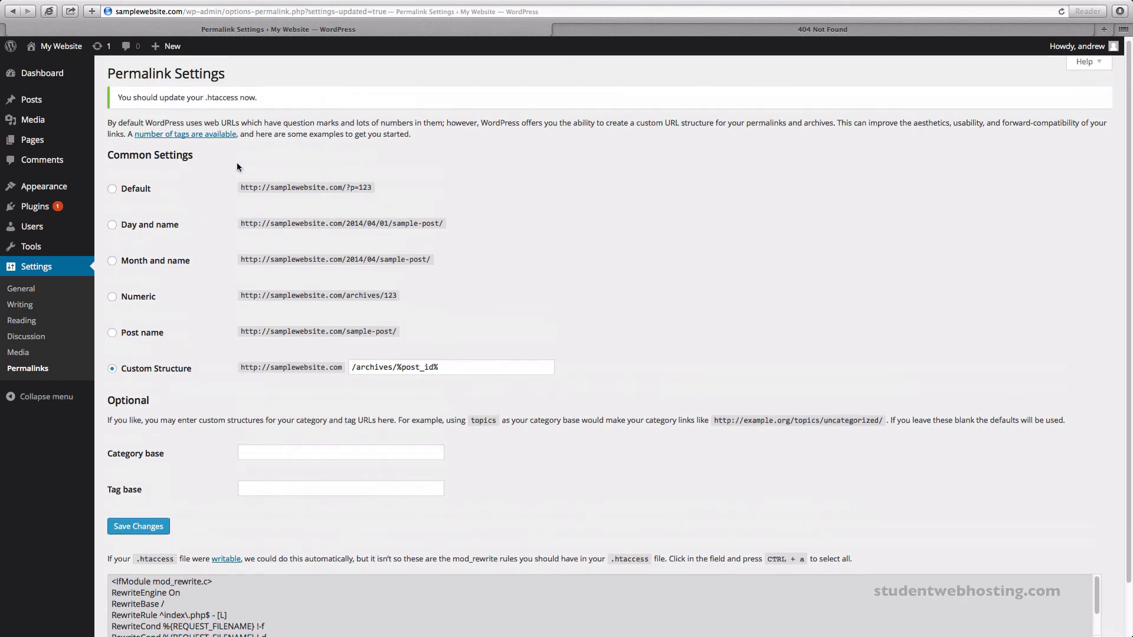
drag(103, 85, 233, 67)
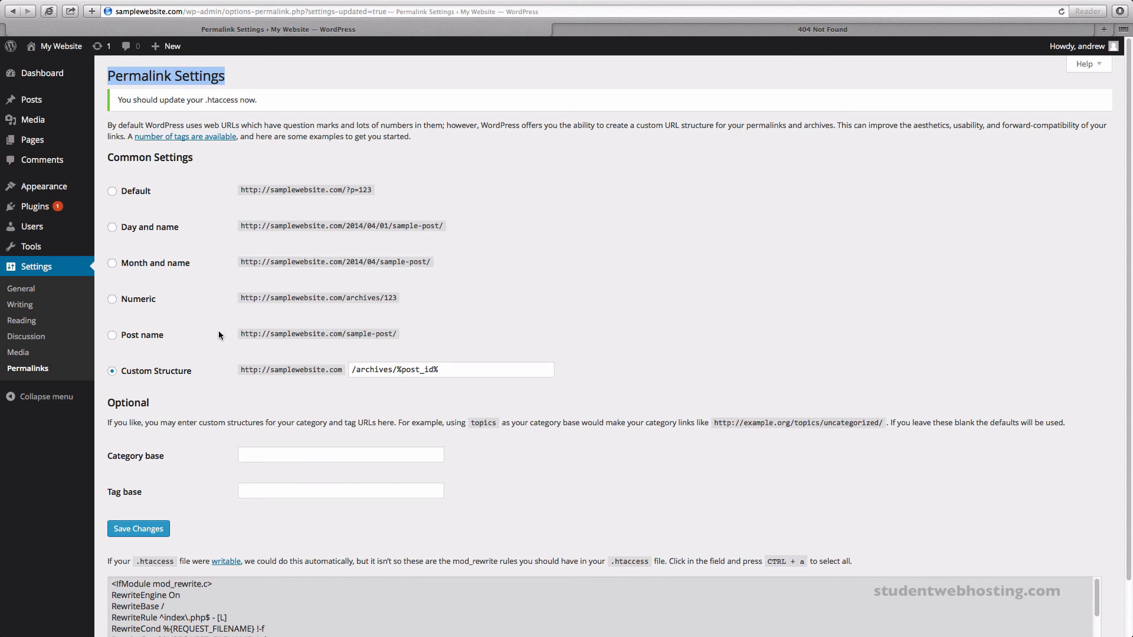
Save the permalink settings with Post name selected, and set the structure back to Default and save again
click(112, 335)
click(156, 529)
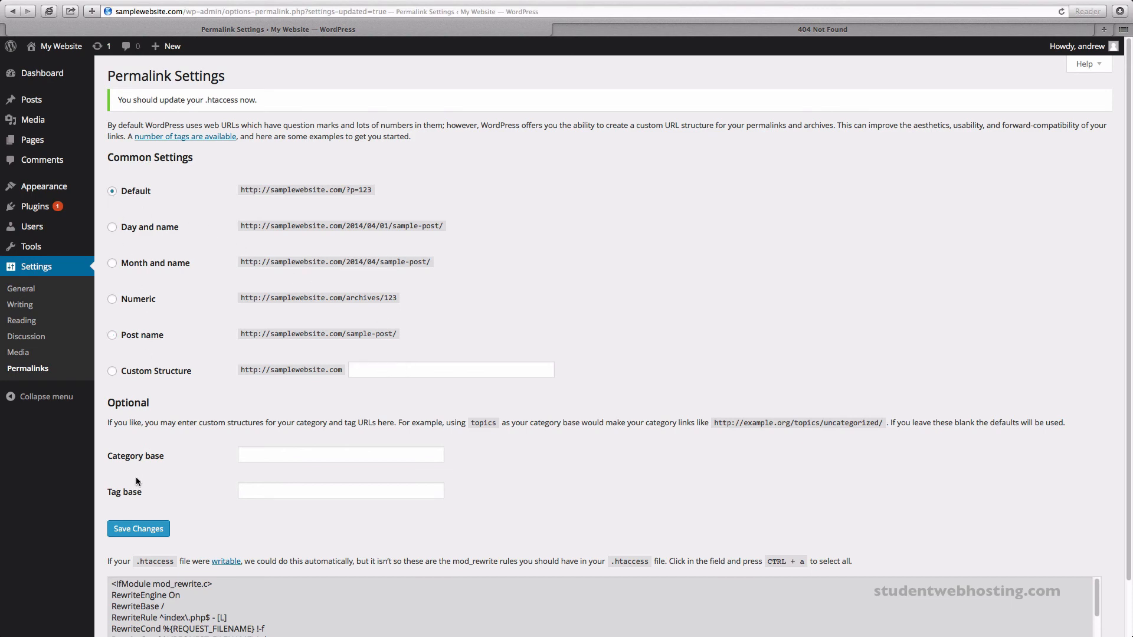
click(142, 527)
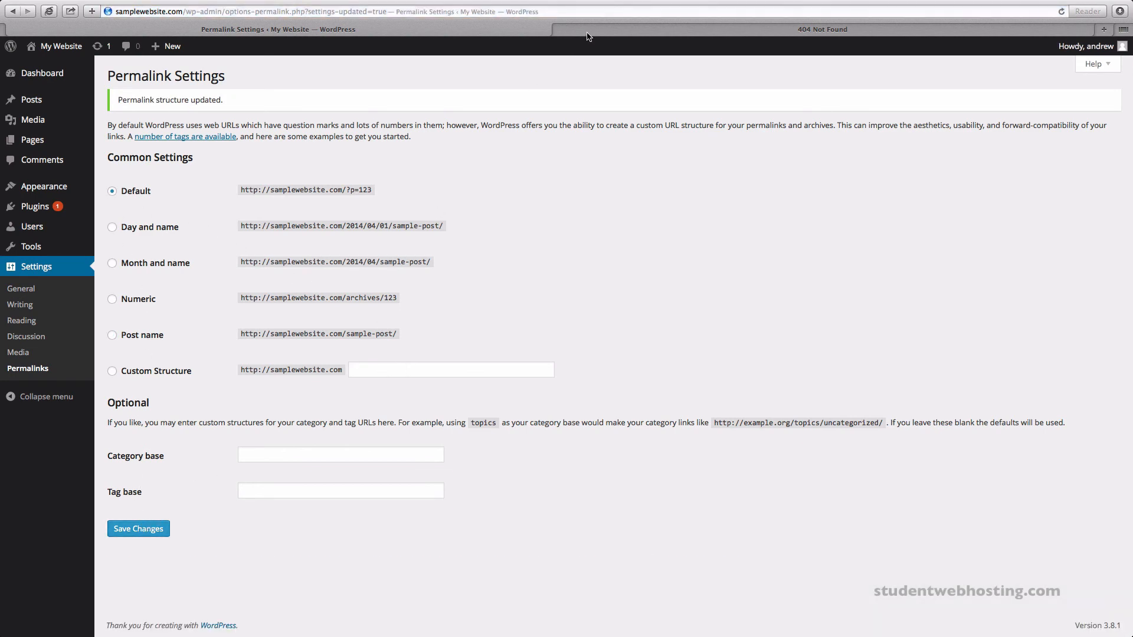
Go back from the post's Not Found page to the website's front page and return to the Permalink Settings
click(587, 31)
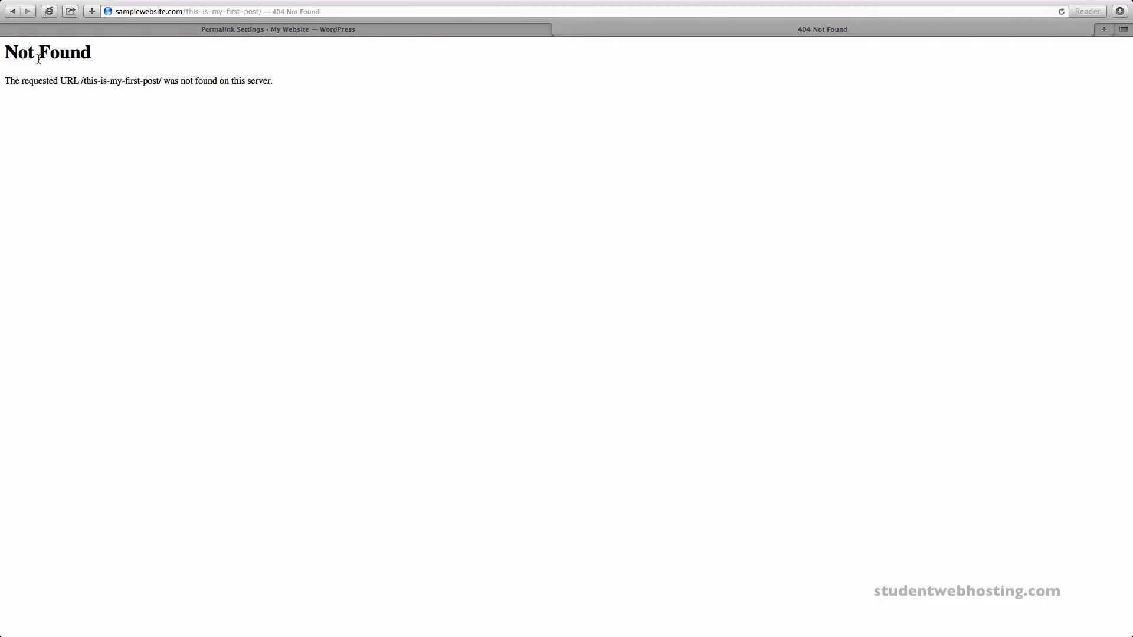
click(13, 12)
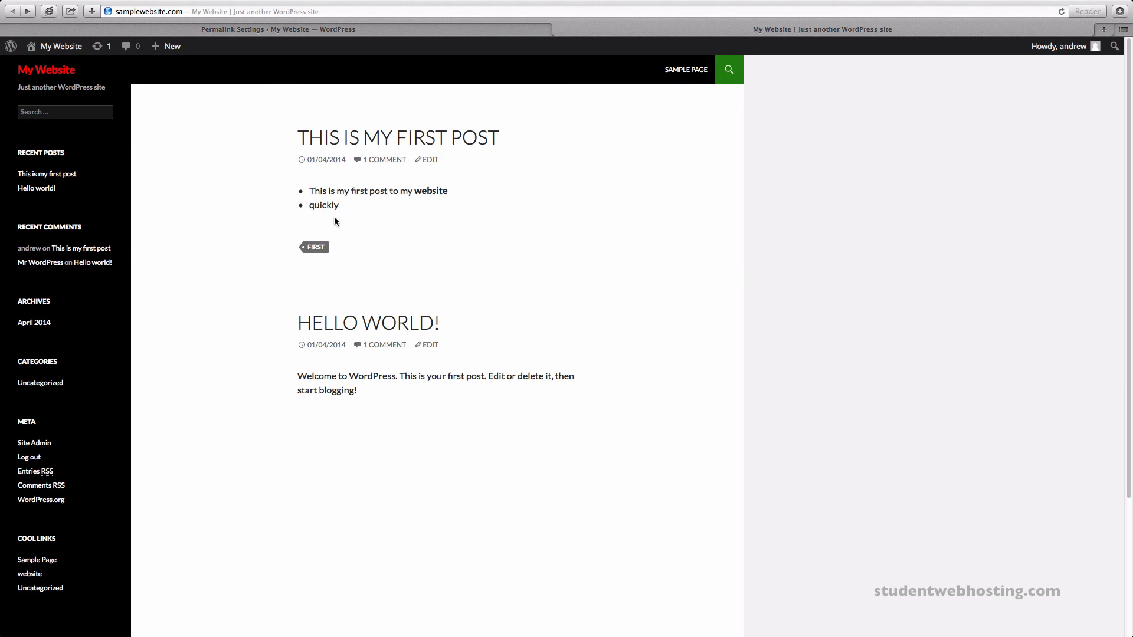
click(387, 31)
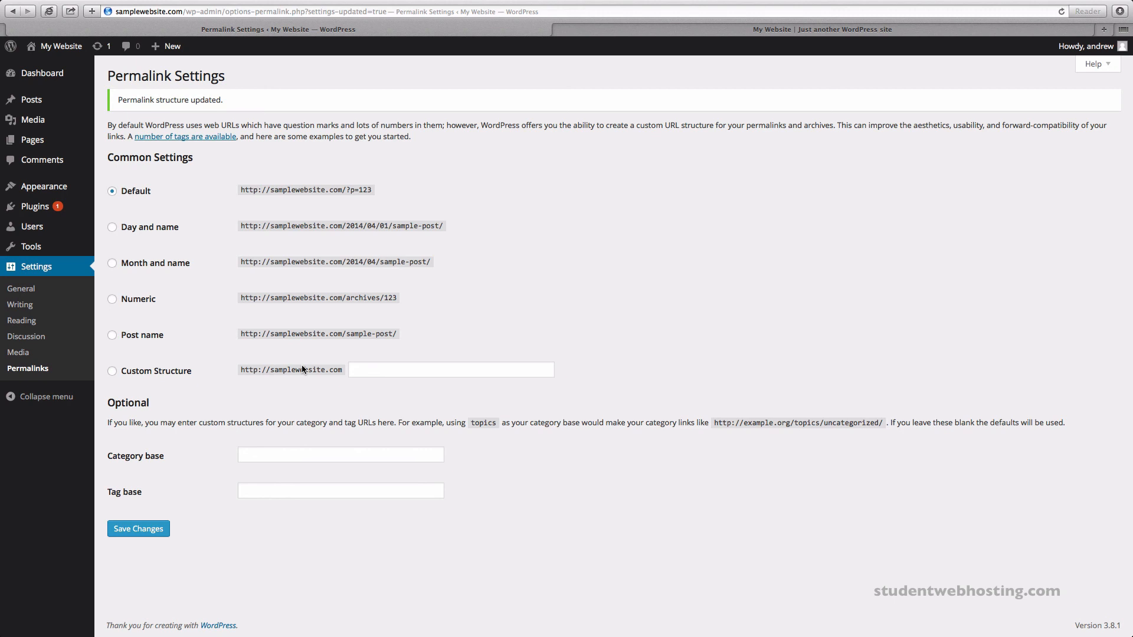
Set the permalink structure to Post name once more and save the changes
click(120, 379)
click(112, 335)
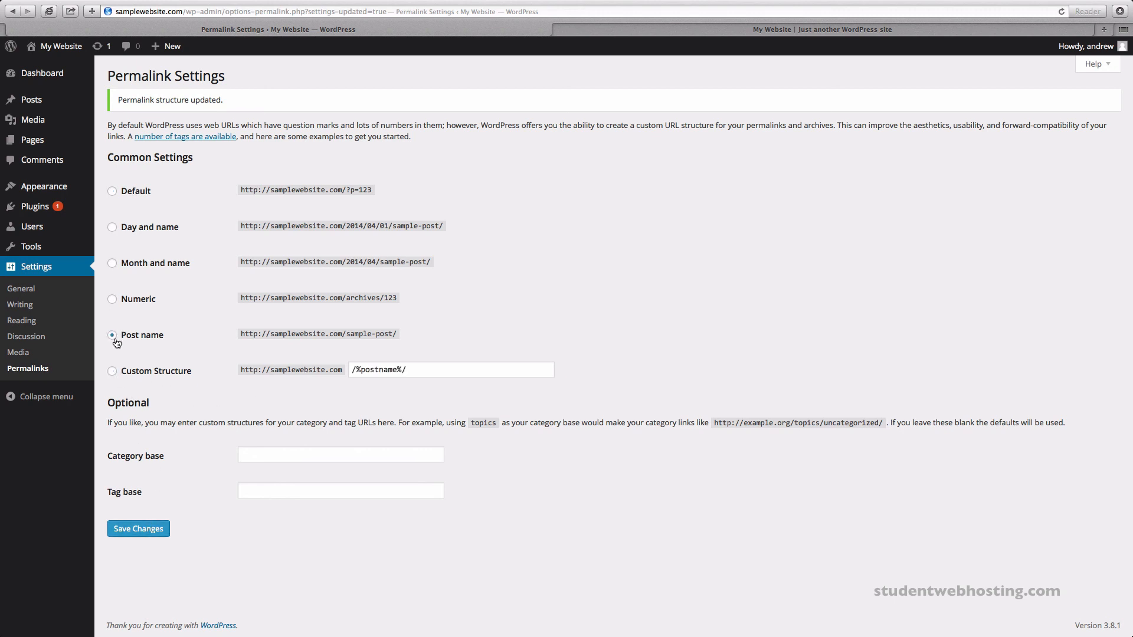
click(143, 527)
Examine the mod_rewrite rules offered for the .htaccess file below the permalink options, selecting their text
scroll(204, 440, down, 2)
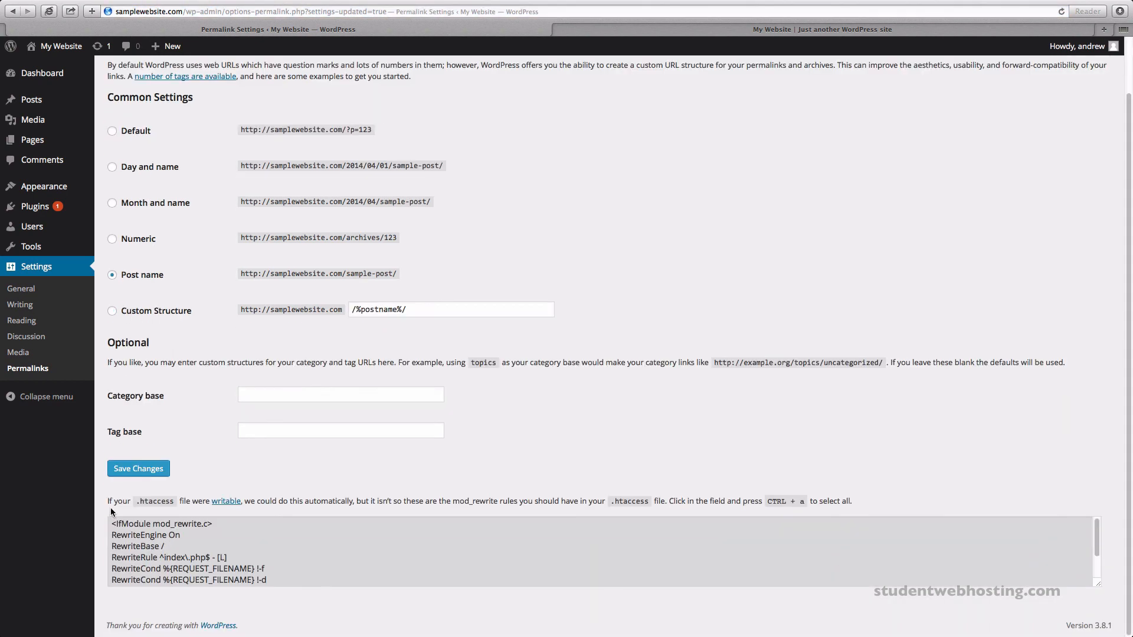
drag(111, 507, 163, 526)
click(295, 586)
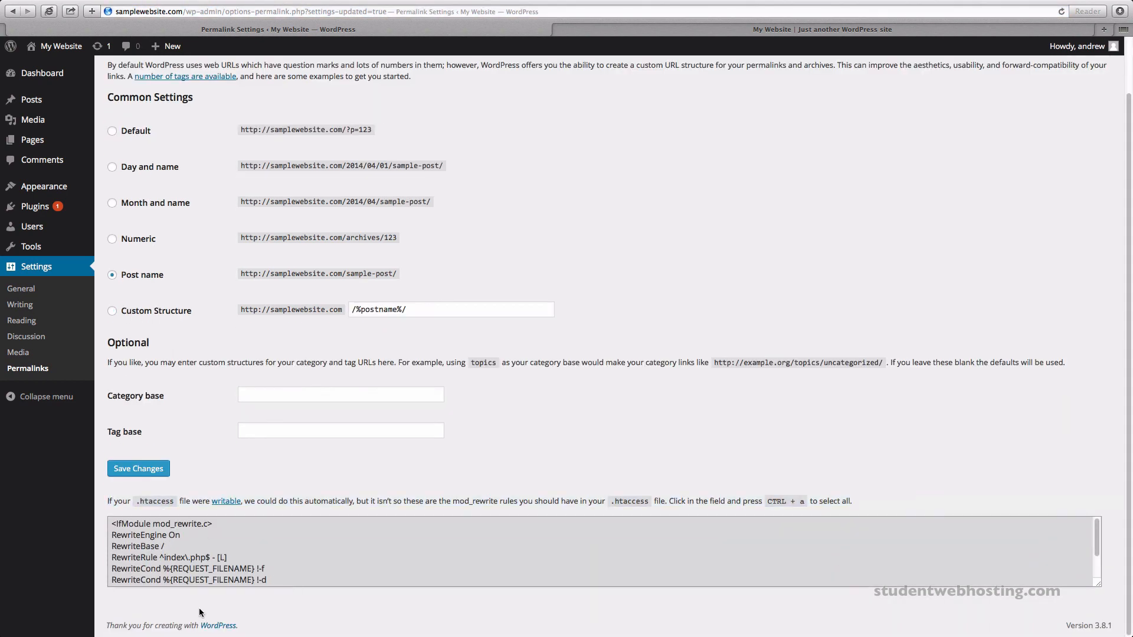
drag(281, 575, 236, 514)
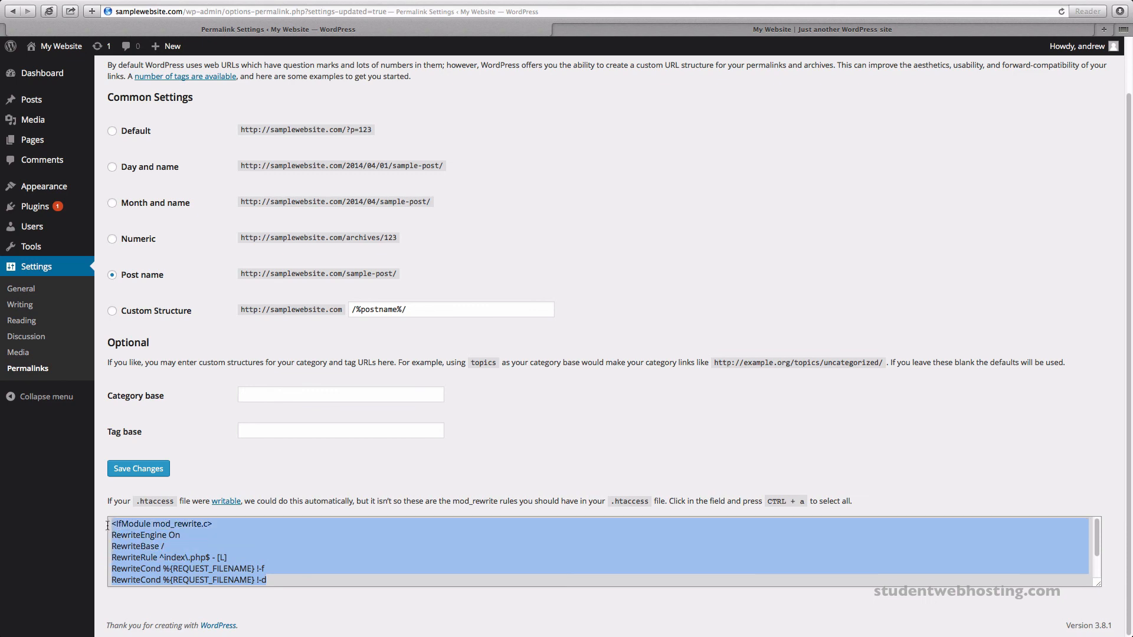
scroll(204, 216, up, 1)
scroll(204, 216, up, 2)
scroll(218, 498, down, 3)
Restore the Default permalink structure, save the changes and open the General settings
click(111, 130)
click(138, 468)
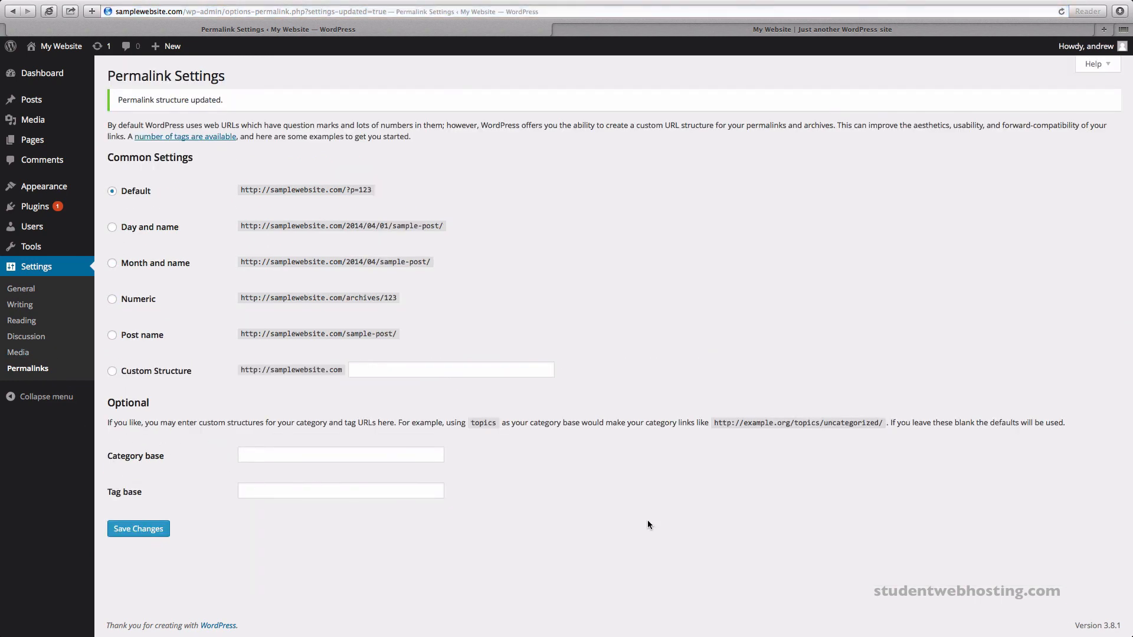
click(46, 270)
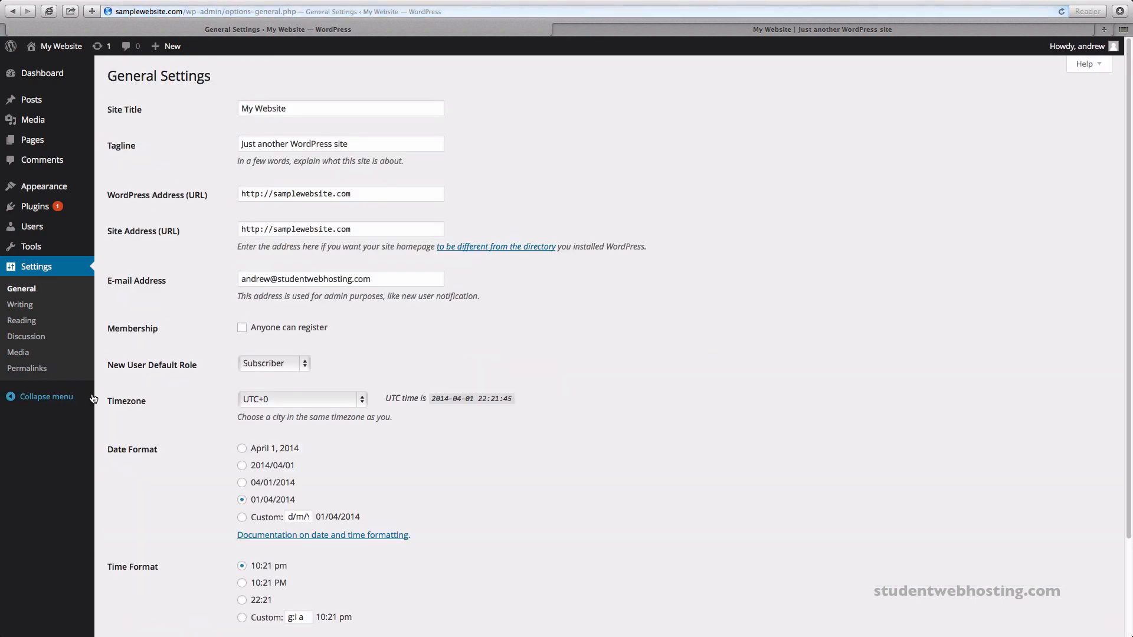